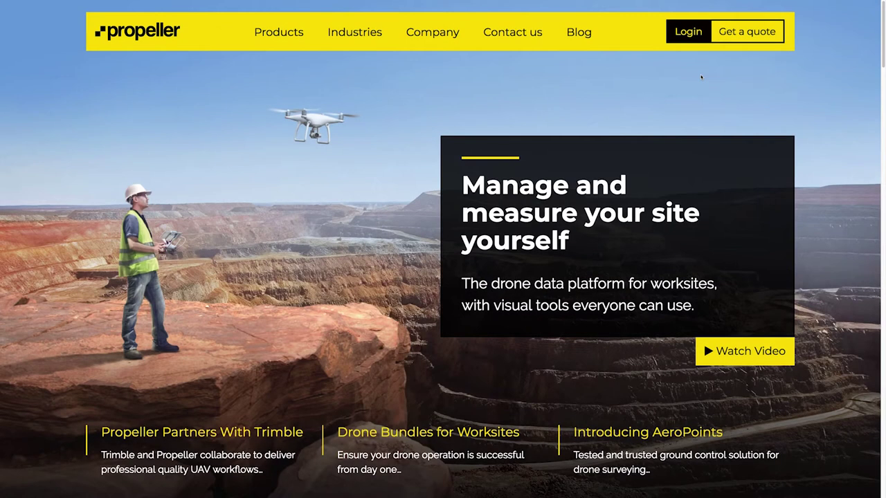
# - Go from the Propeller website to the app's sign-in page via Login
pyautogui.click(695, 40)
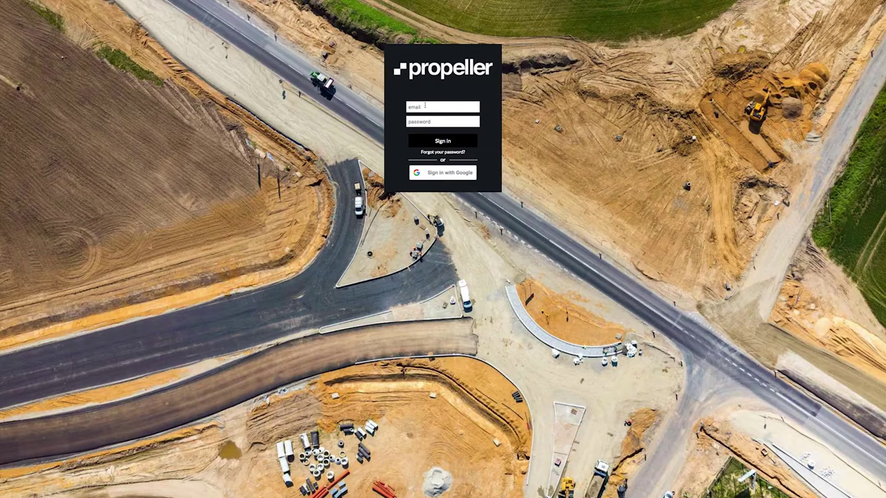
# - Sign in to Propeller with the account e-mail and password
pyautogui.click(425, 106)
pyautogui.write('name@company')
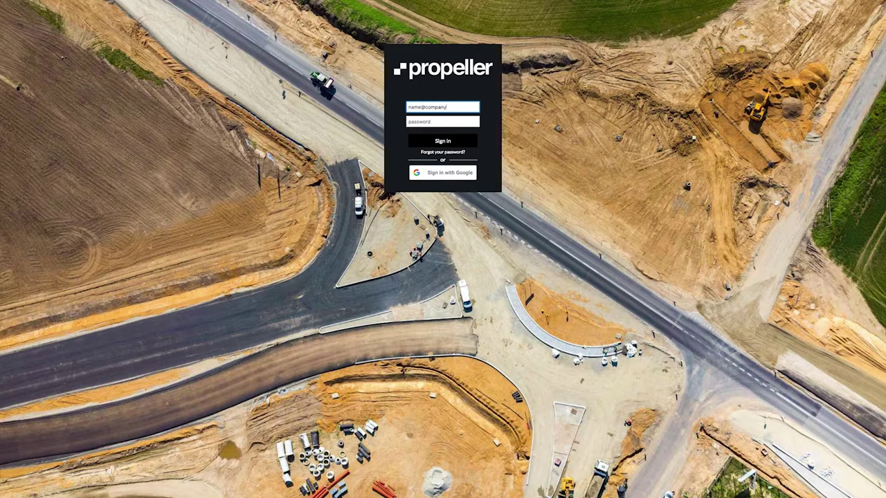
pyautogui.write('.com')
pyautogui.press('Tab')
pyautogui.write('••••••••••••')
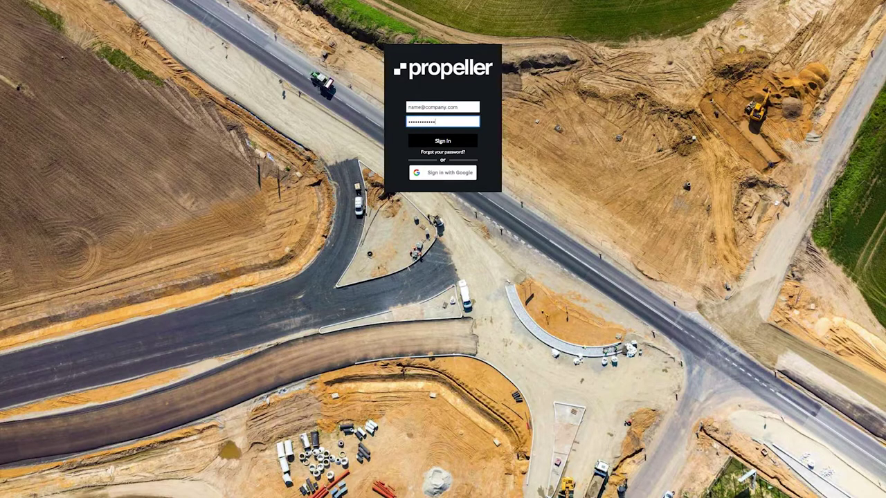
pyautogui.click(438, 145)
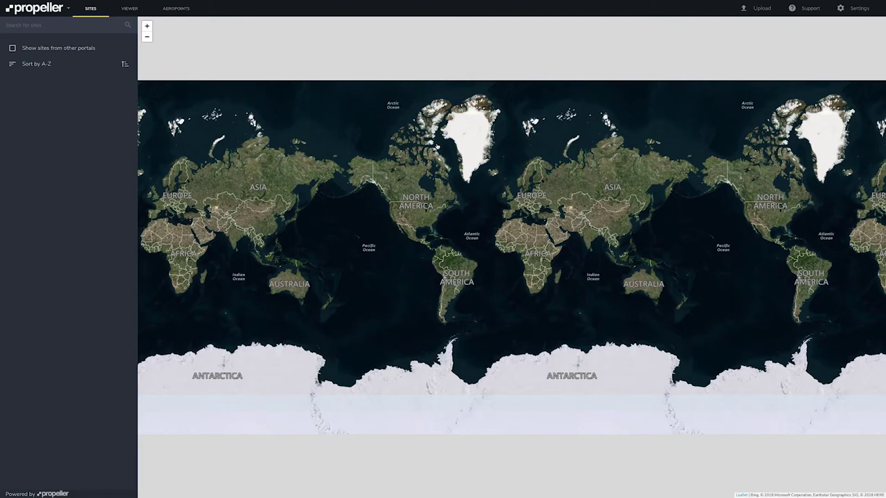
# - Go to the AeroPoints page and start activating a new AeroPoints set
pyautogui.click(186, 14)
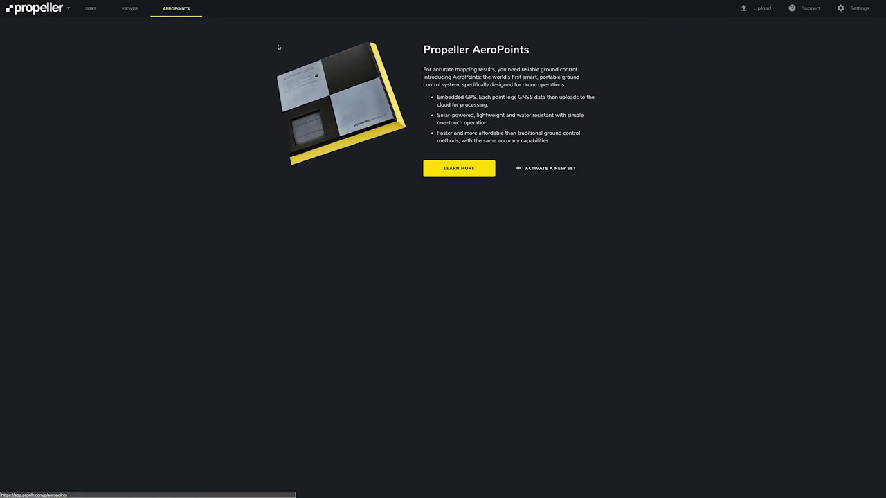
pyautogui.click(522, 171)
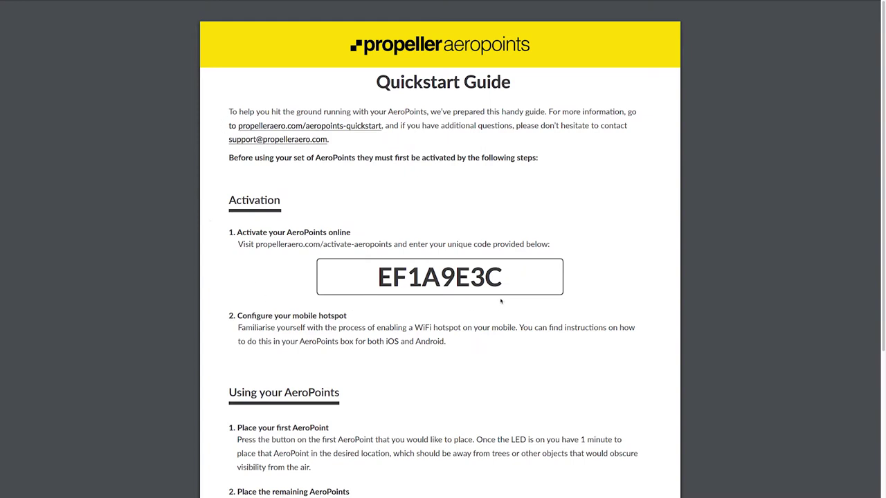
# - Enter the set's activation code and activate it under the Rocky Mountain Quarry licence
pyautogui.hotkey('alt', 'Tab')
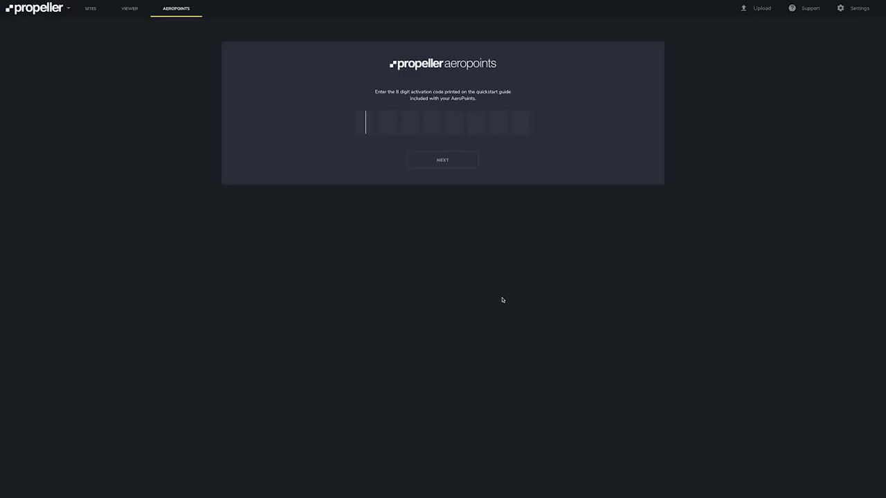
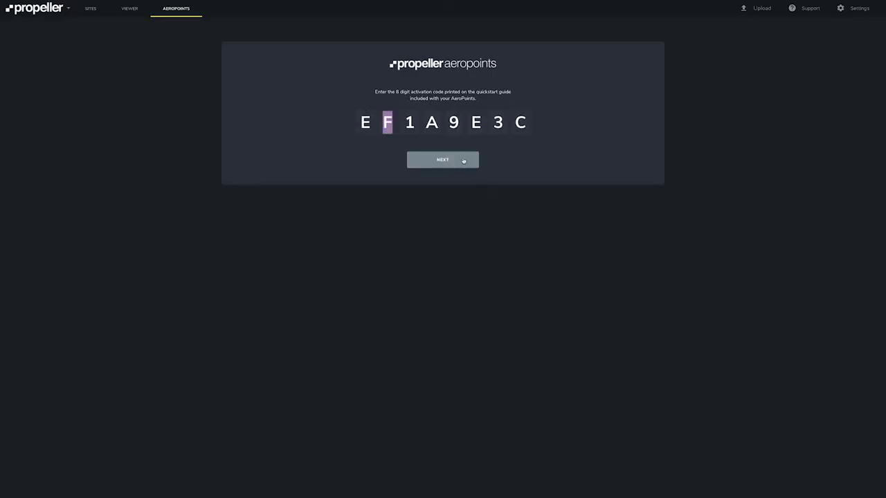
pyautogui.click(463, 164)
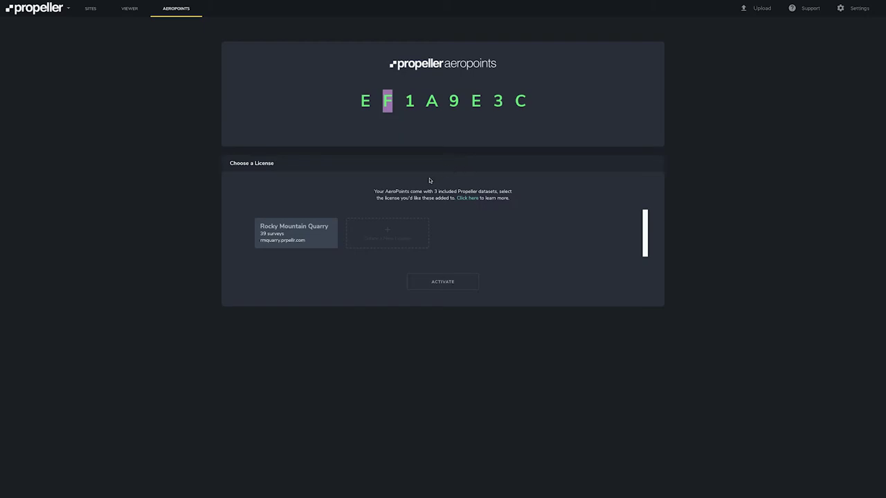
pyautogui.click(324, 241)
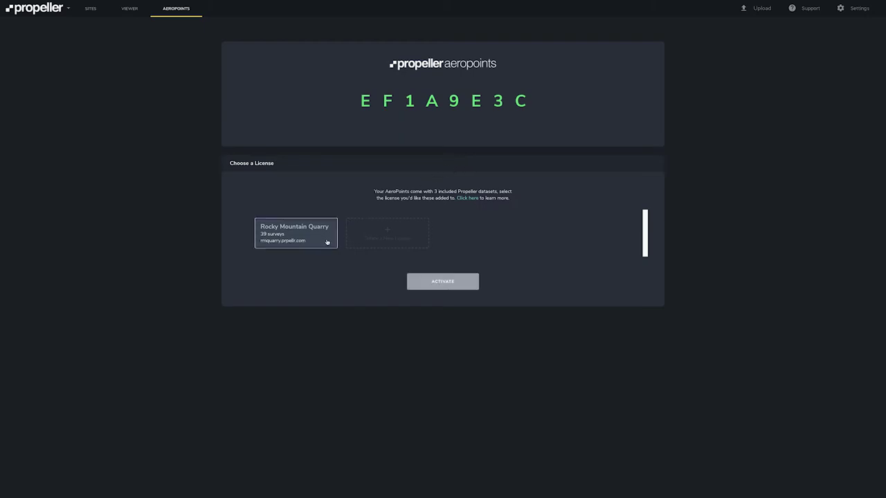
pyautogui.click(421, 285)
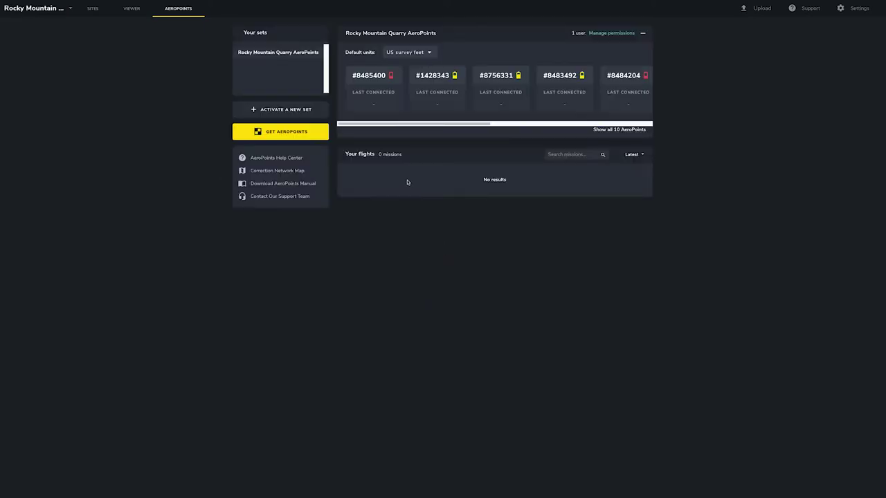
# - Rename the set to 'RMQ AP Set #1', keep US survey feet, and review all 10 AeroPoints
pyautogui.click(445, 33)
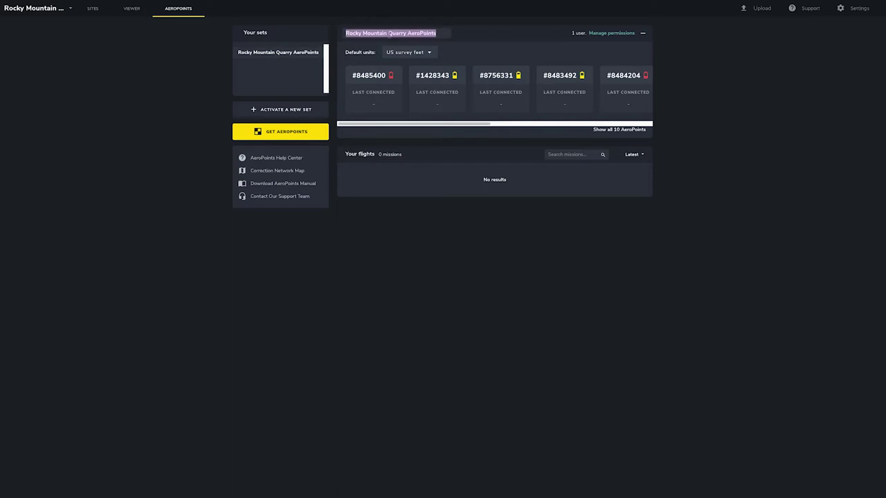
pyautogui.write('RMQ A')
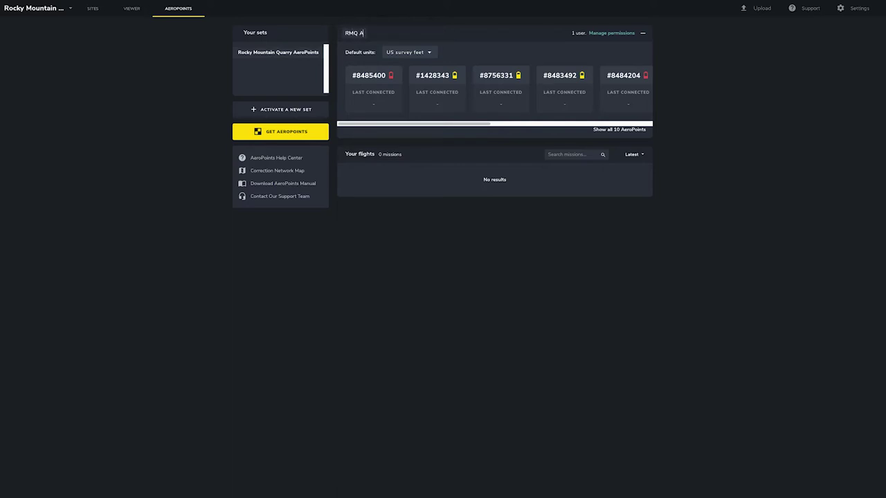
pyautogui.write('P Set #1')
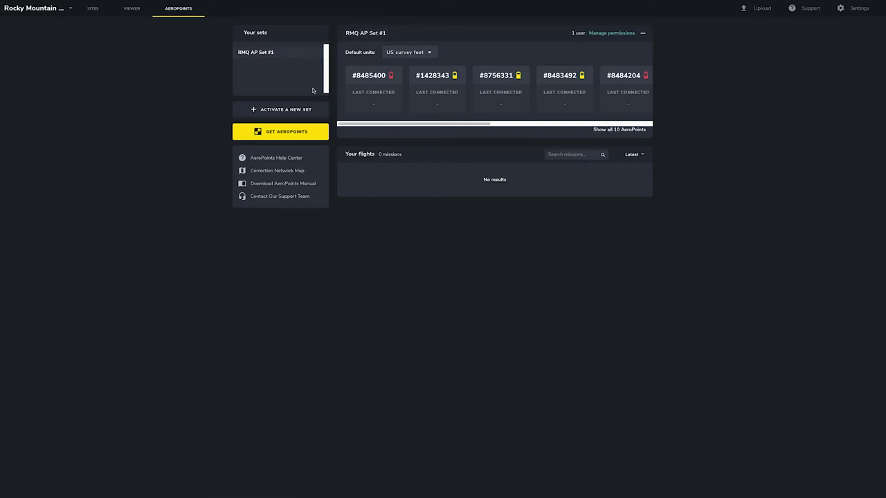
pyautogui.click(430, 52)
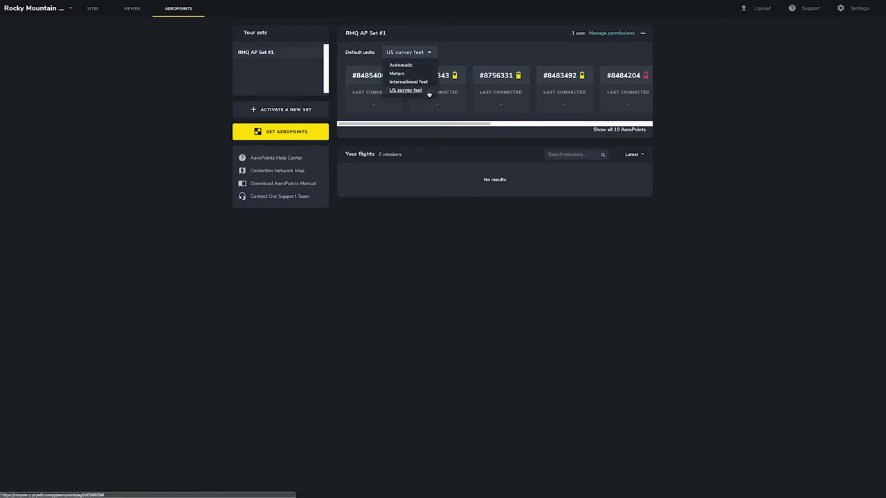
pyautogui.click(428, 91)
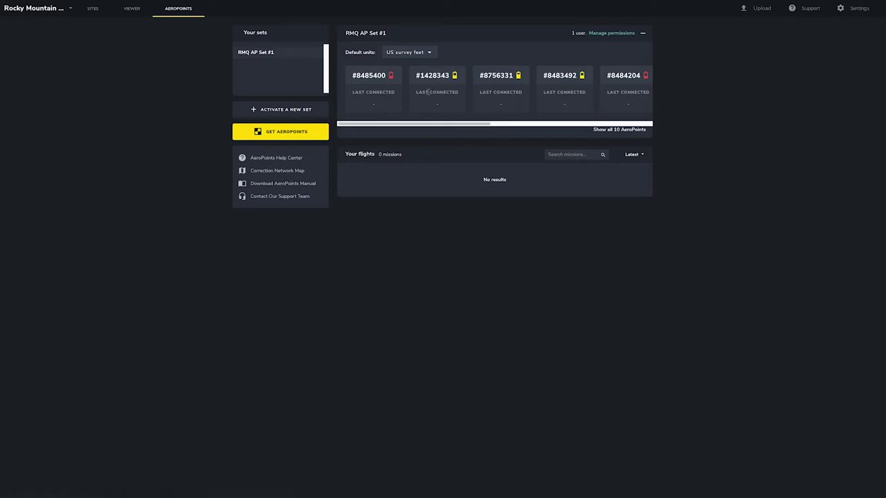
pyautogui.click(601, 133)
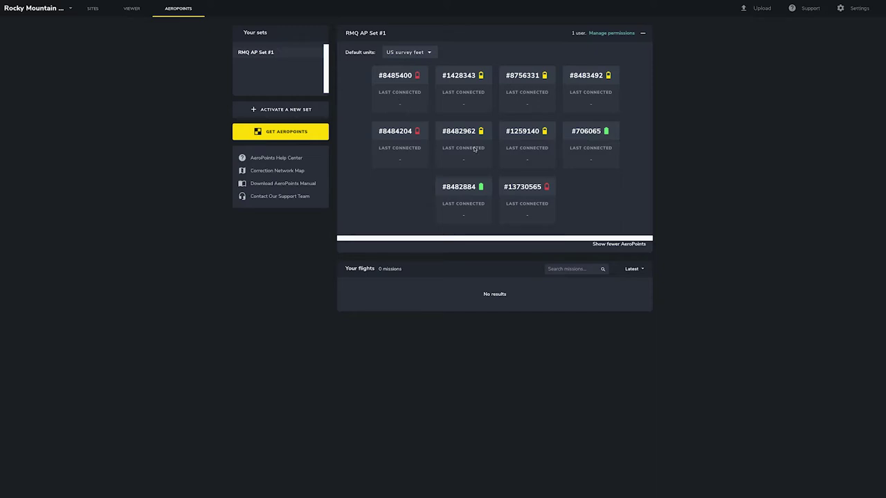
pyautogui.click(607, 249)
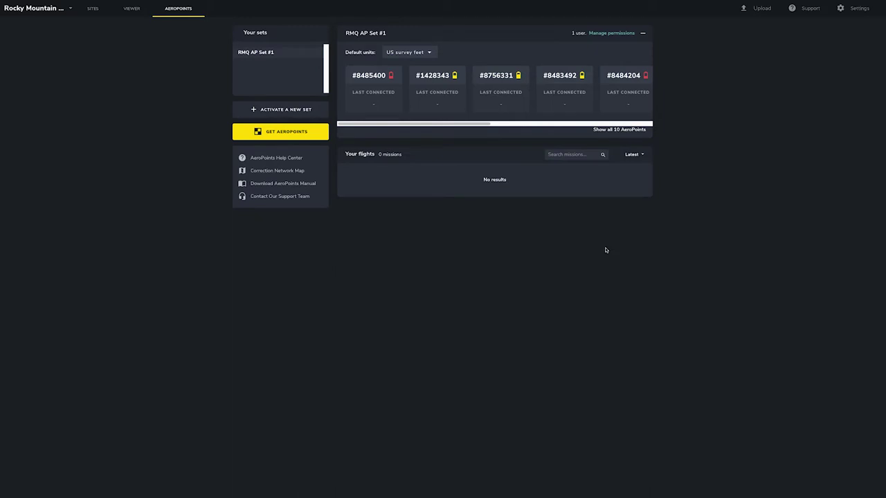
# - Invite a second user to the set by e-mail through its sharing settings
pyautogui.click(613, 35)
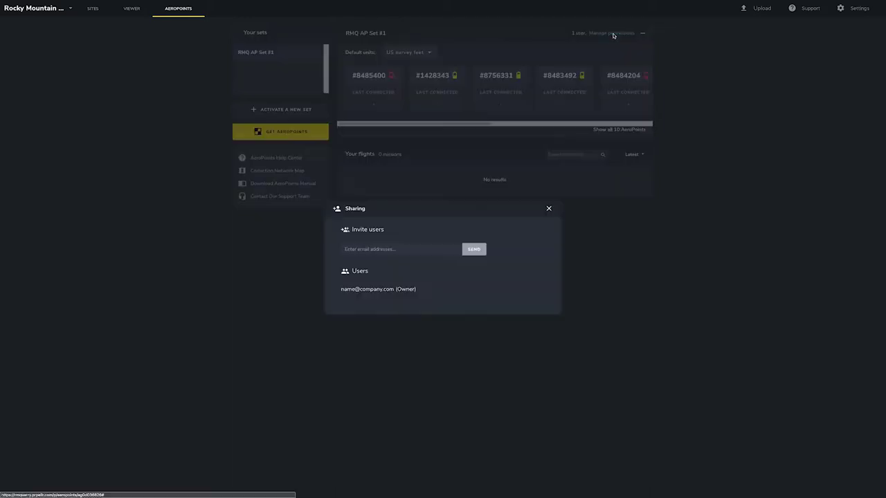
pyautogui.click(374, 252)
pyautogui.write('name@comap')
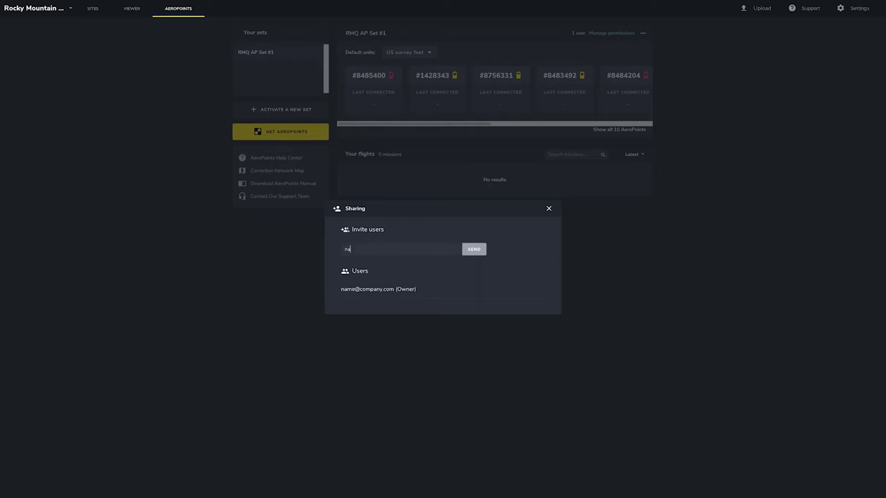
pyautogui.write('ny')
pyautogui.press('BackSpace')
pyautogui.press('BackSpace')
pyautogui.press('BackSpace')
pyautogui.press('BackSpace')
pyautogui.press('BackSpace')
pyautogui.write('mpany2.com')
pyautogui.click(467, 253)
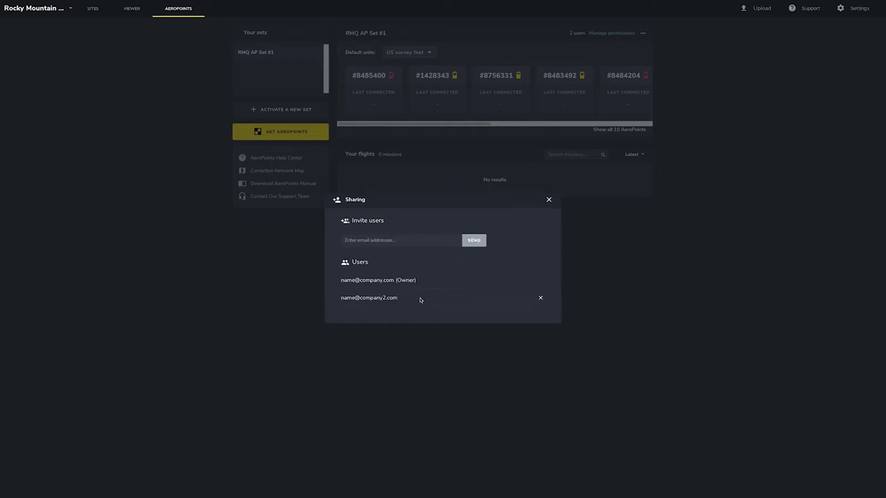
pyautogui.click(548, 200)
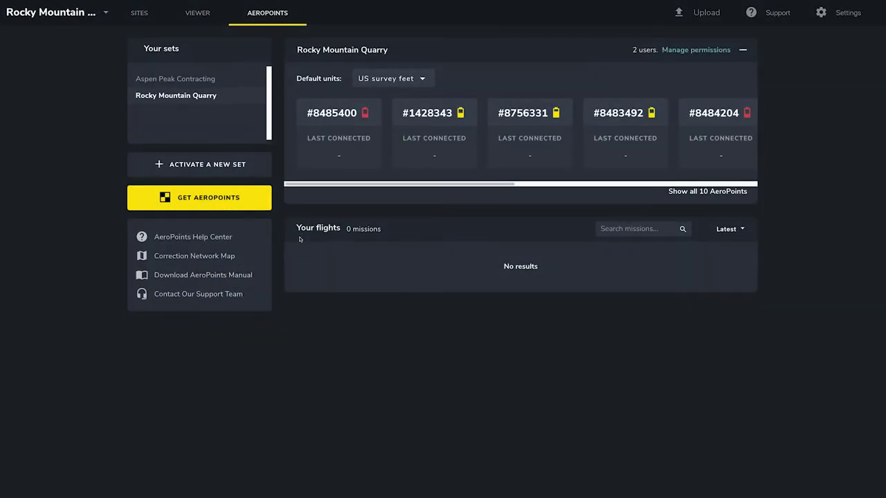
# - Switch to the Aspen Peak Contracting set and search its missions for 'larimer', then clear it
pyautogui.click(211, 79)
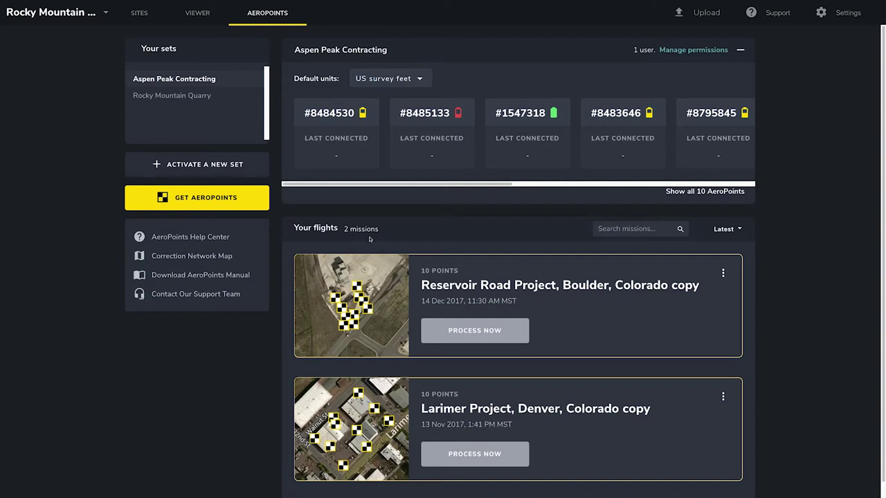
pyautogui.click(616, 229)
pyautogui.write('larimer')
pyautogui.doubleClick(626, 229)
pyautogui.press('BackSpace')
# - Show archived flights in the mission list, review them, then hide them again
pyautogui.click(732, 229)
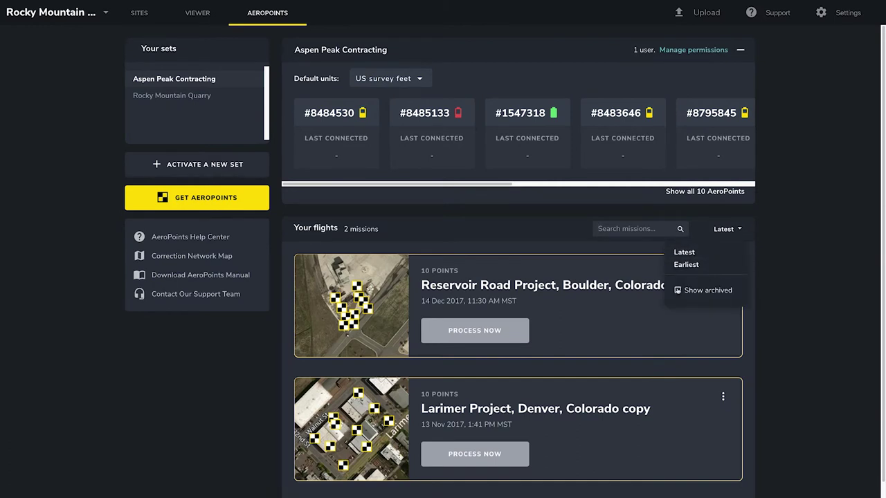
pyautogui.click(678, 290)
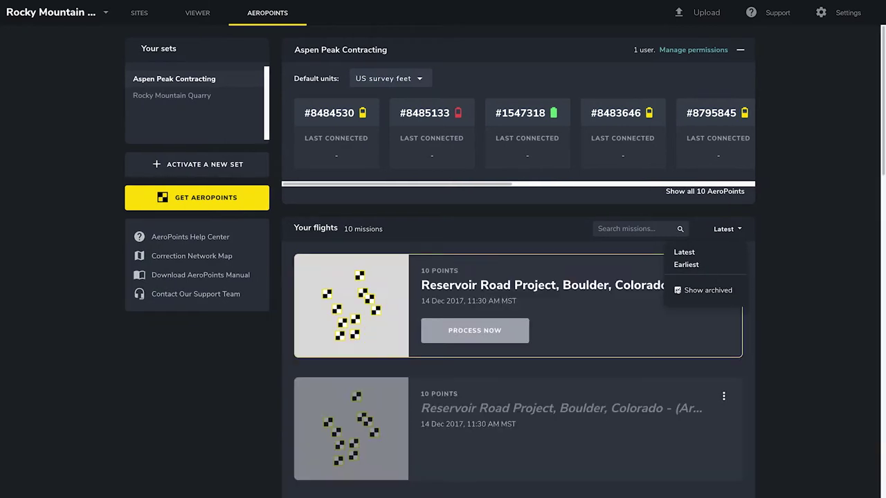
pyautogui.scroll(-3, 572, 305)
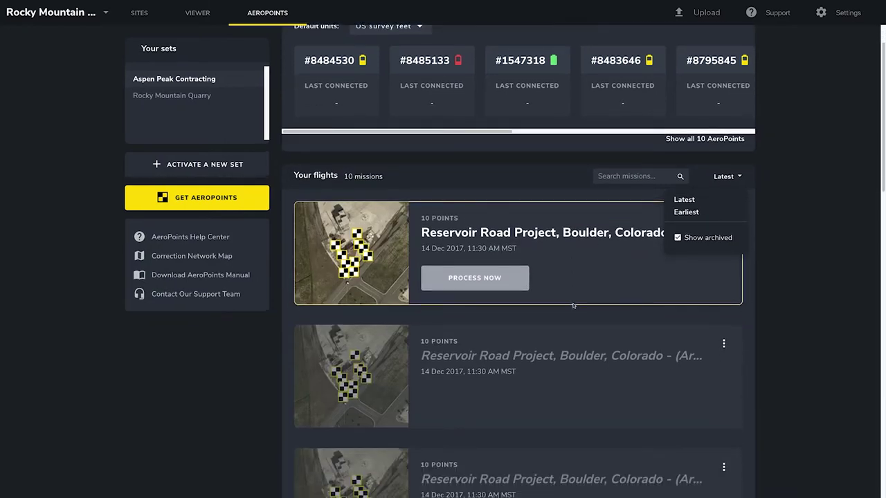
pyautogui.scroll(-2, 571, 305)
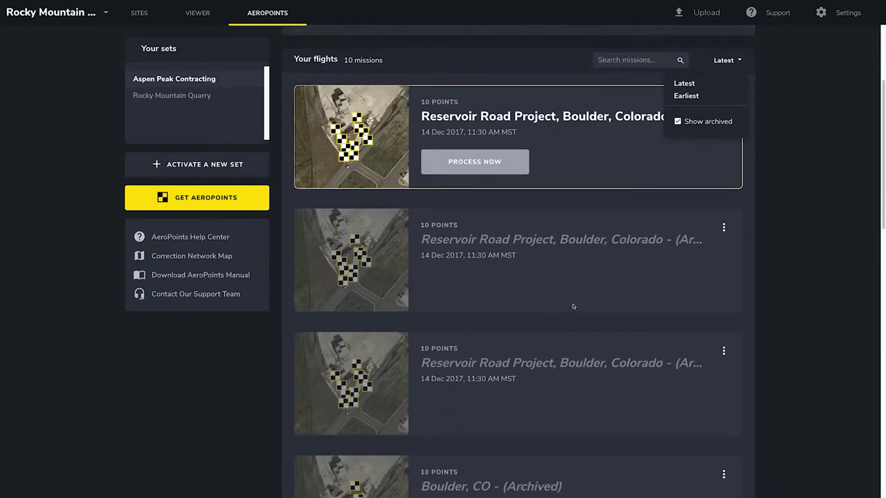
pyautogui.scroll(5, 573, 307)
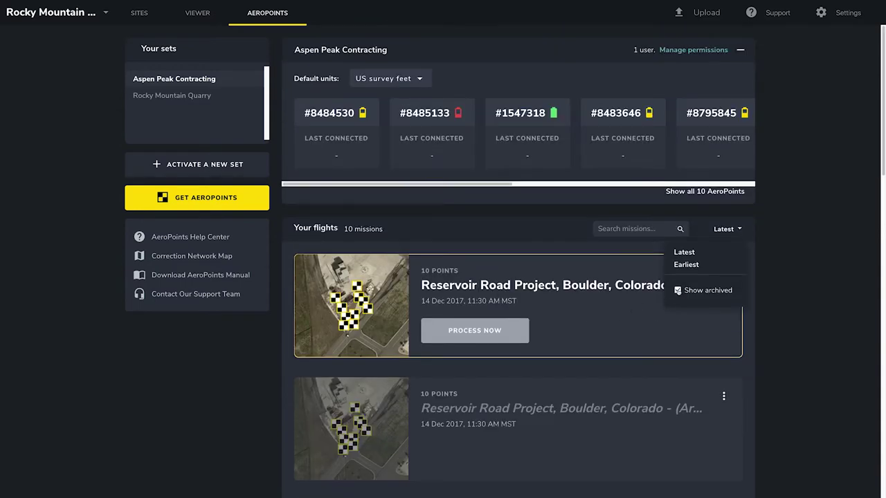
pyautogui.click(679, 292)
pyautogui.click(726, 229)
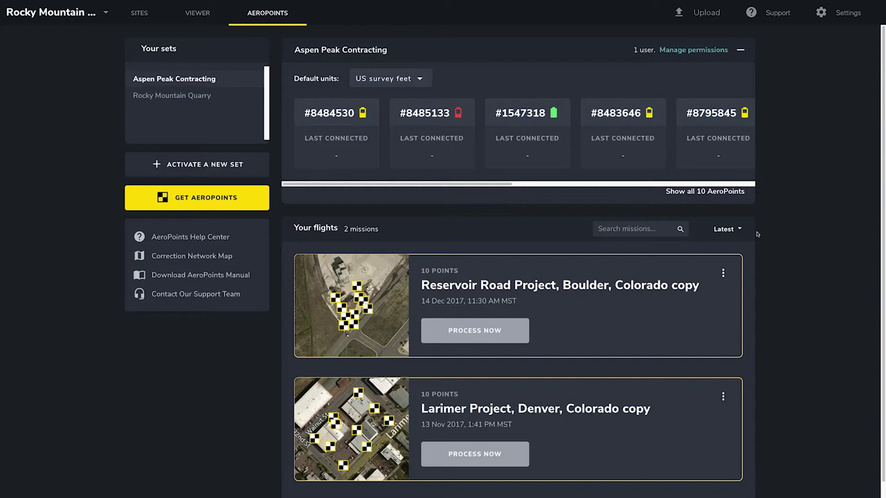
pyautogui.click(723, 273)
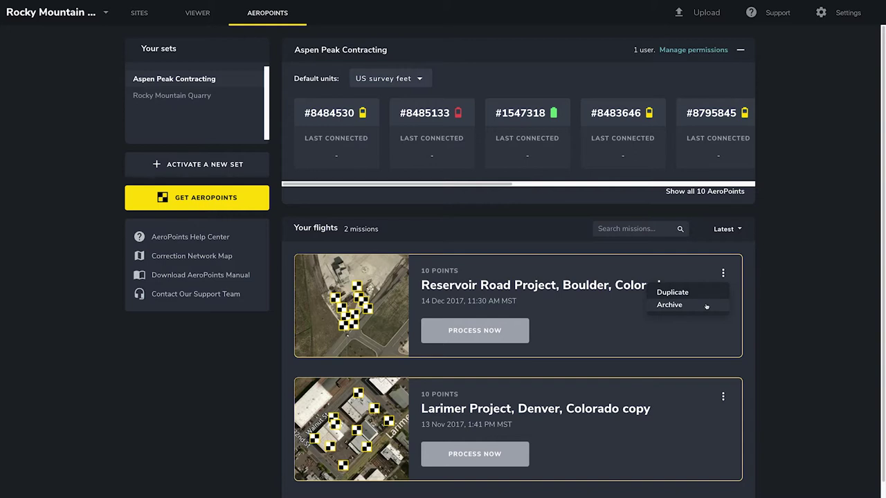
pyautogui.click(723, 272)
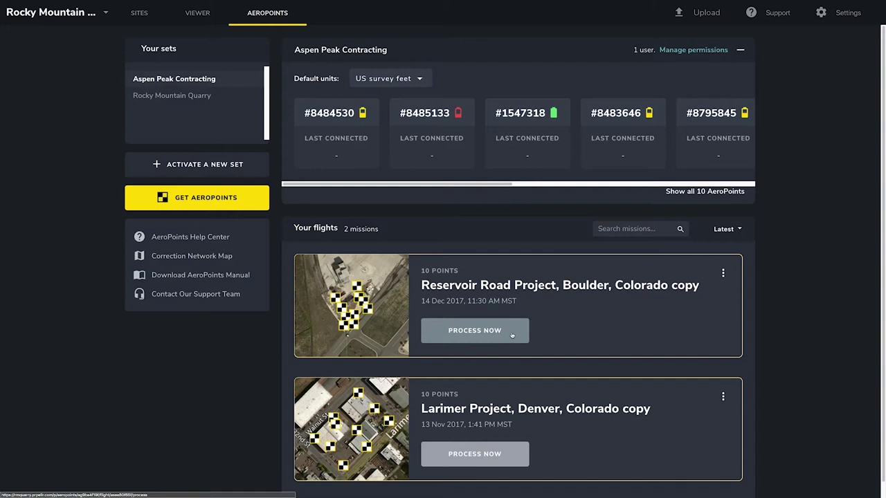
pyautogui.click(512, 335)
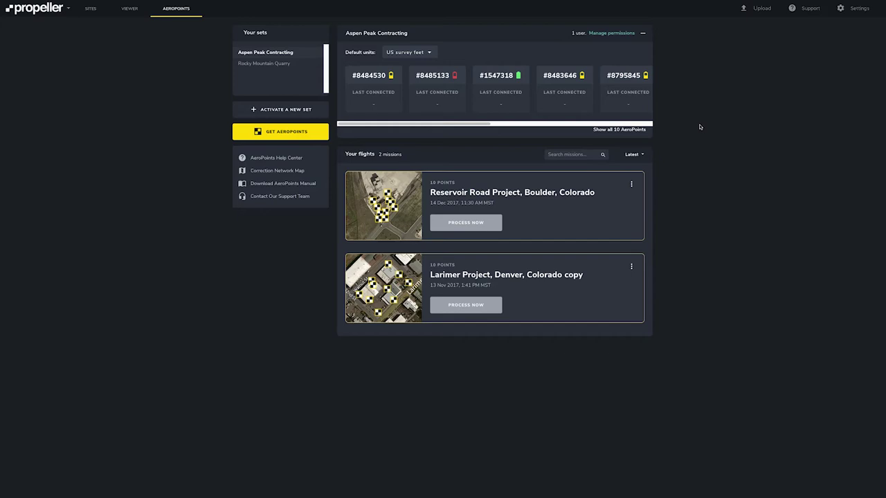
# - Choose Propeller Correction Network processing for Reservoir Road and view the network's coverage information
pyautogui.click(489, 228)
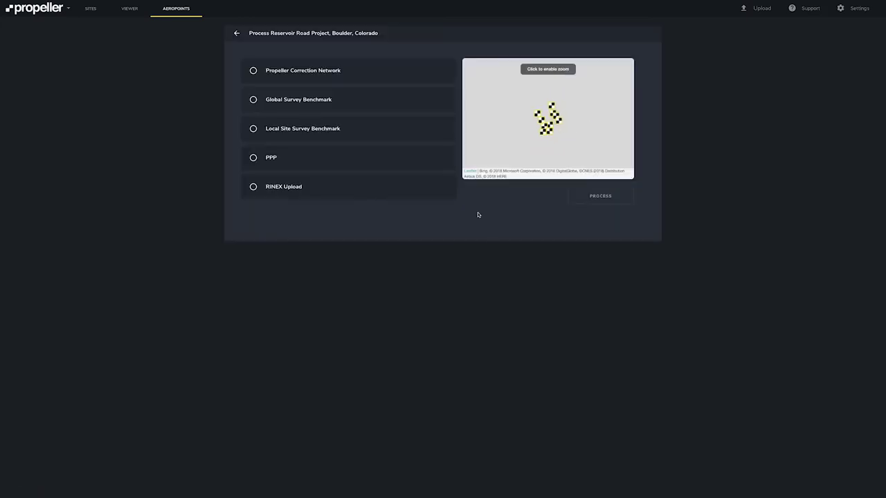
pyautogui.click(253, 71)
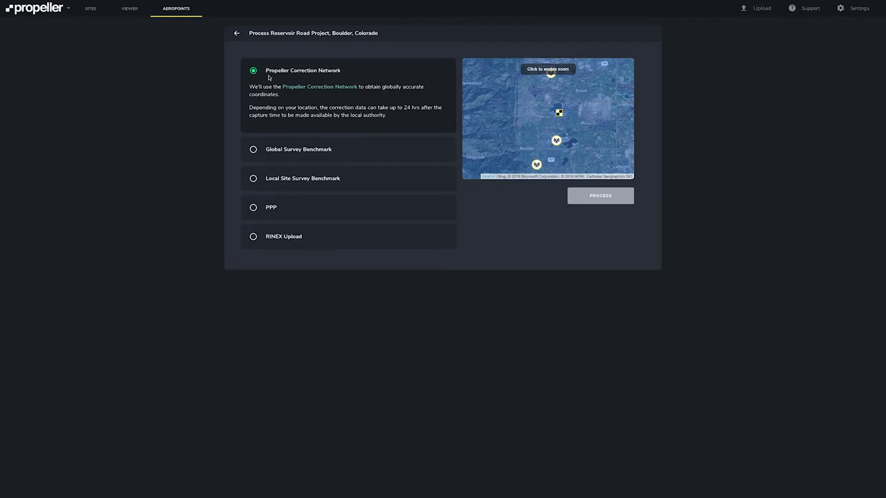
pyautogui.click(291, 88)
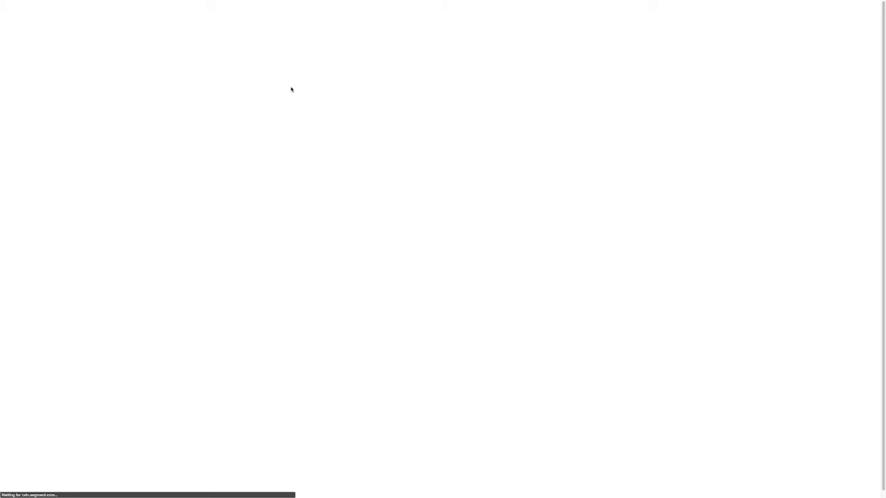
# - Find Boulder, CO on the correction network coverage map and zoom out to check coverage
pyautogui.write('boulder')
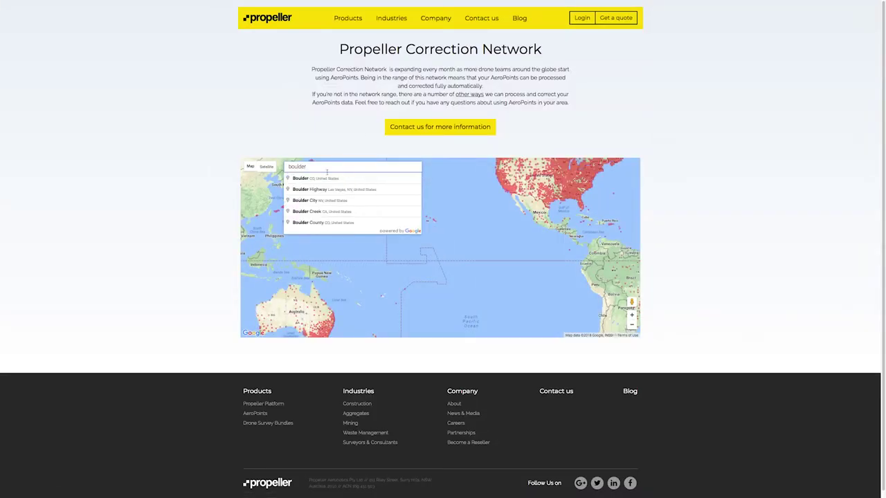
pyautogui.click(323, 179)
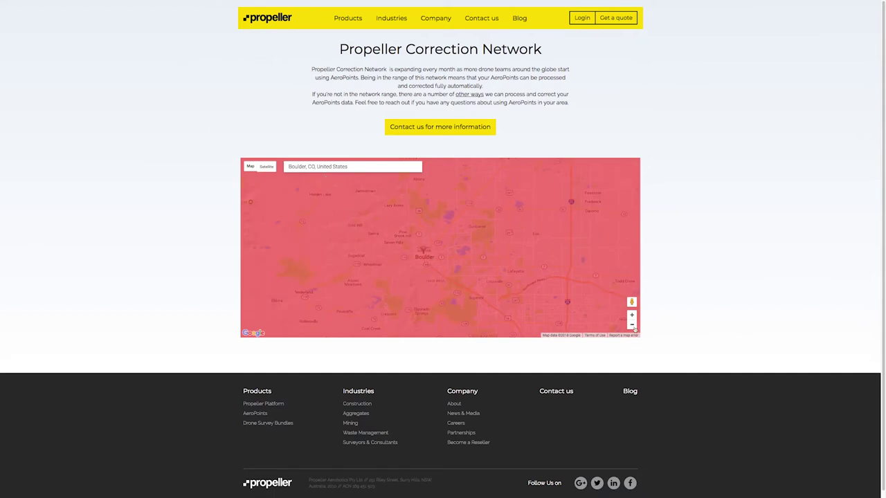
pyautogui.click(632, 325)
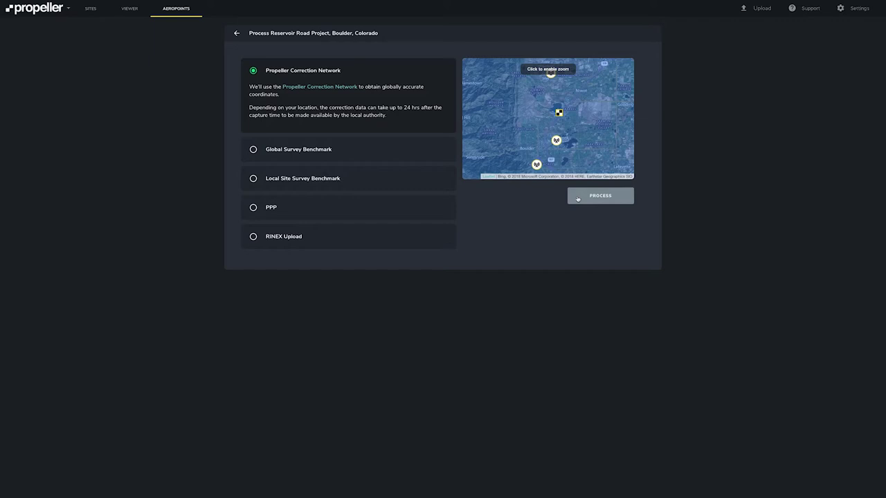
# - Start processing the Reservoir Road Project flight with the Propeller Correction Network
pyautogui.click(577, 199)
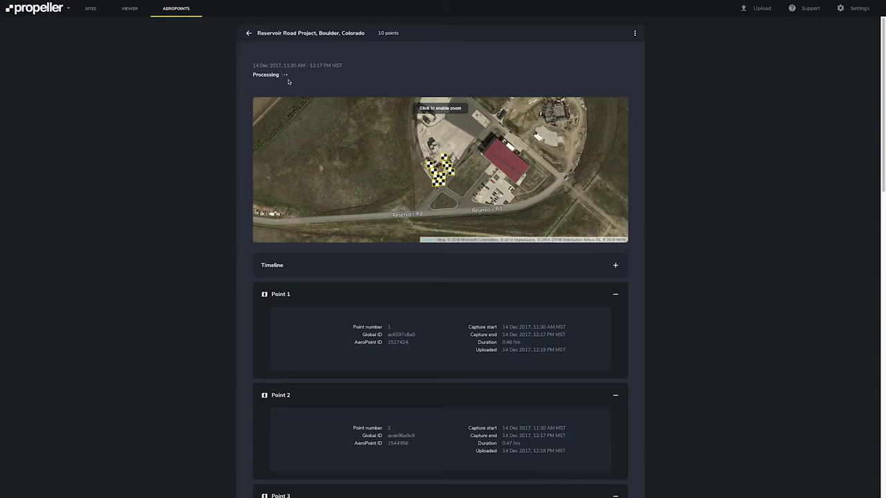
# - Expand the Timeline to review capture times for all ten points, then collapse it
pyautogui.click(616, 266)
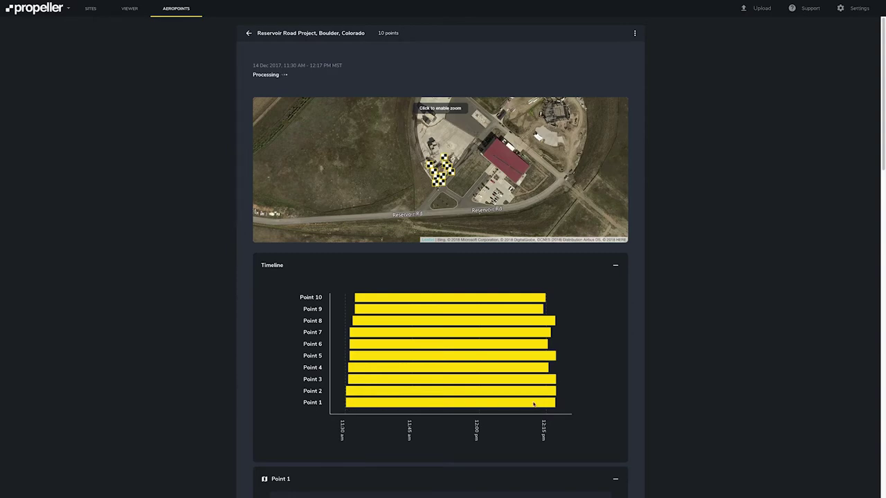
pyautogui.click(615, 265)
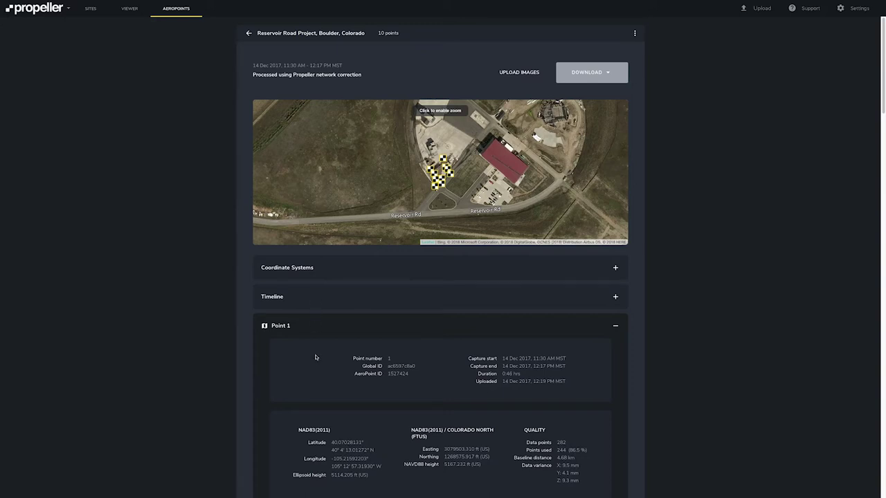
pyautogui.scroll(-2, 317, 358)
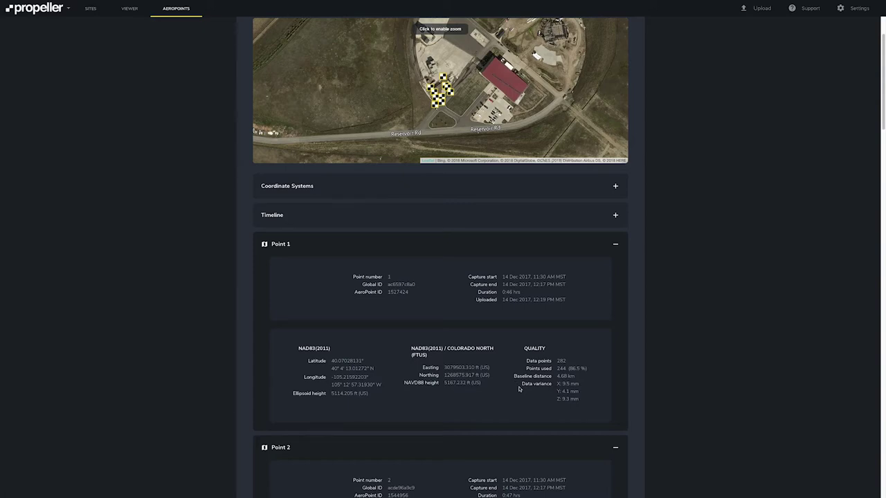
pyautogui.scroll(2, 519, 388)
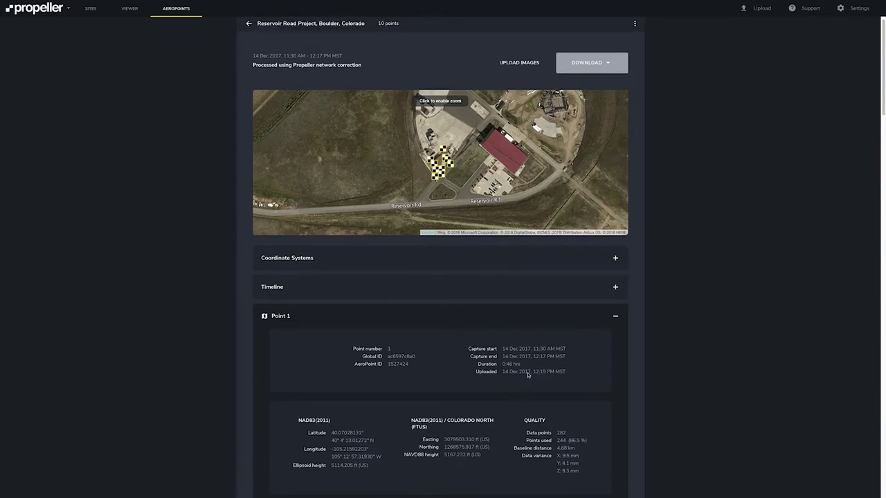
# - Search 'colorado' and pick EPSG 6427 NAD83(2011) / Colorado Central as the projected system
pyautogui.click(616, 259)
pyautogui.scroll(-1, 616, 260)
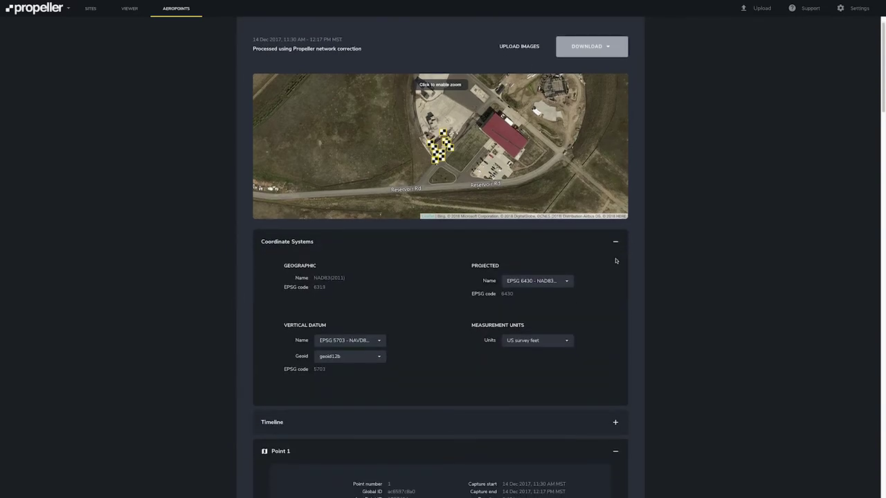
pyautogui.scroll(-4, 616, 260)
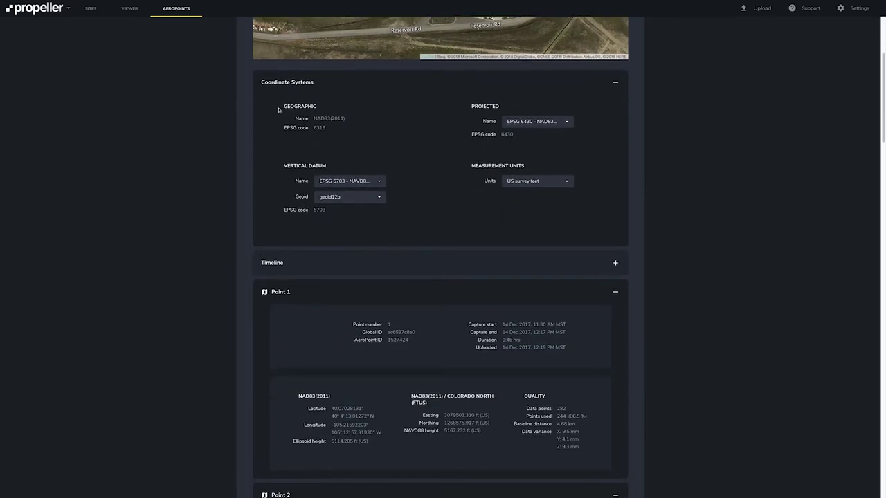
pyautogui.click(535, 125)
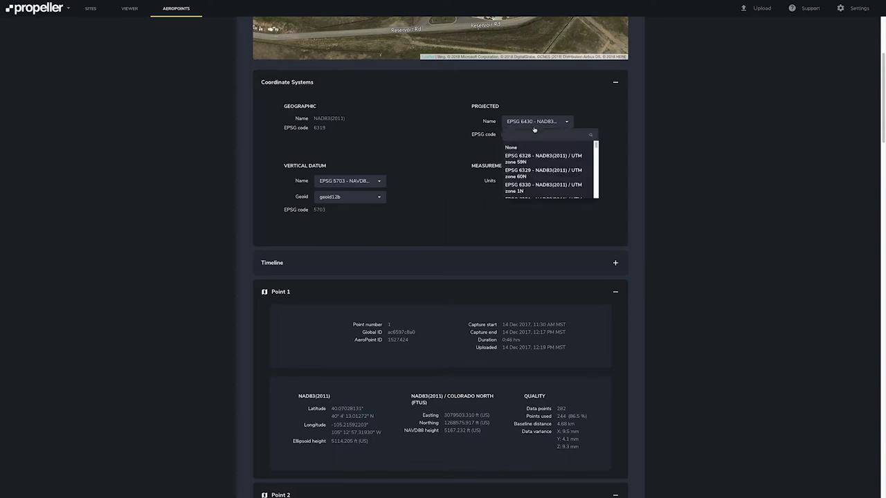
pyautogui.write('coloradfo')
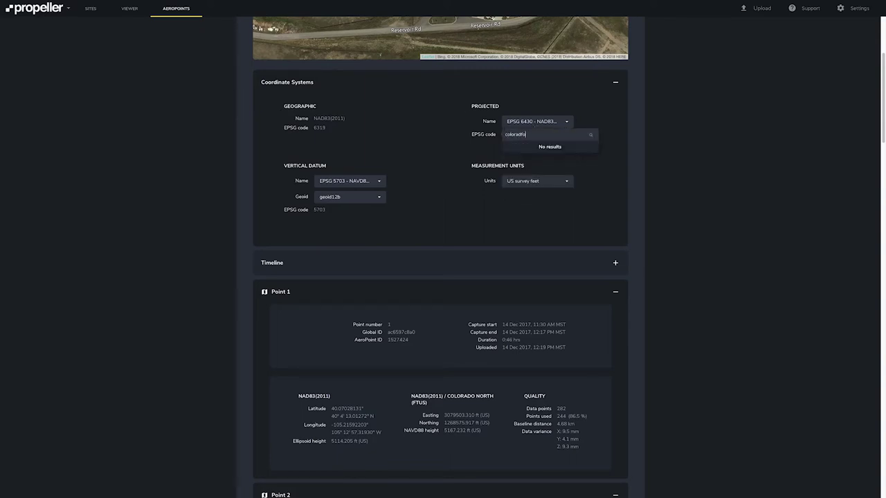
pyautogui.press('BackSpace')
pyautogui.press('BackSpace')
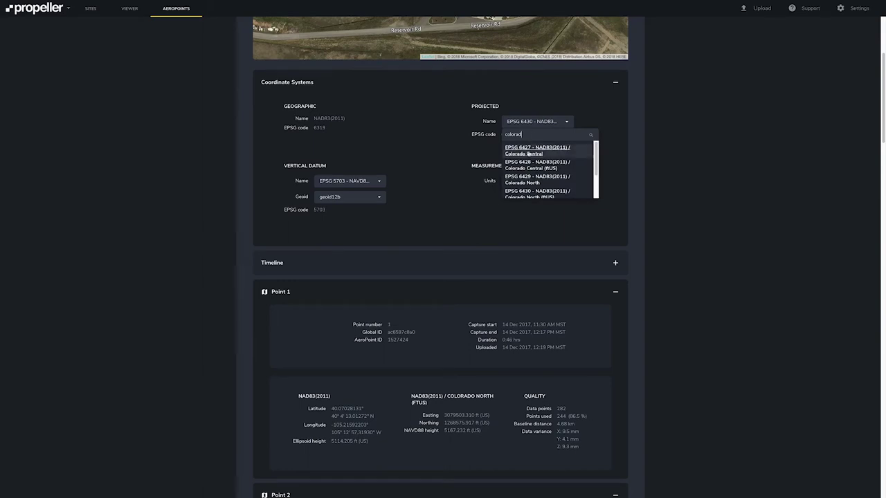
pyautogui.click(529, 153)
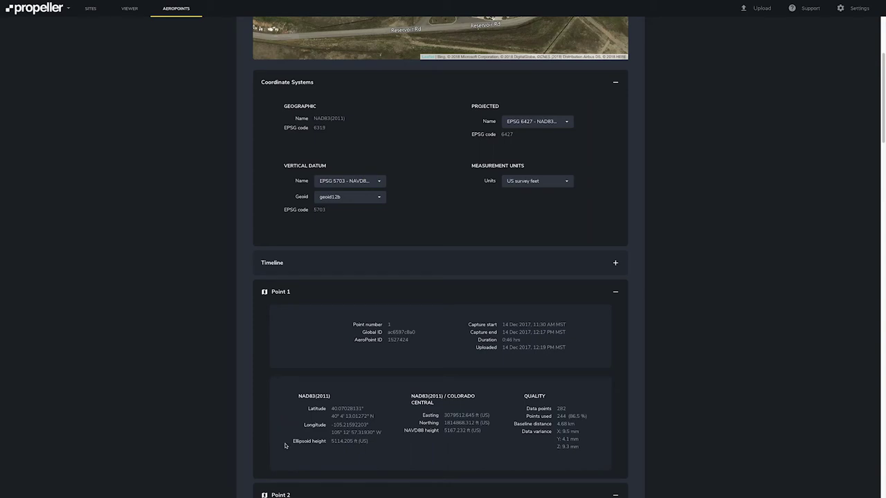
pyautogui.scroll(3, 304, 432)
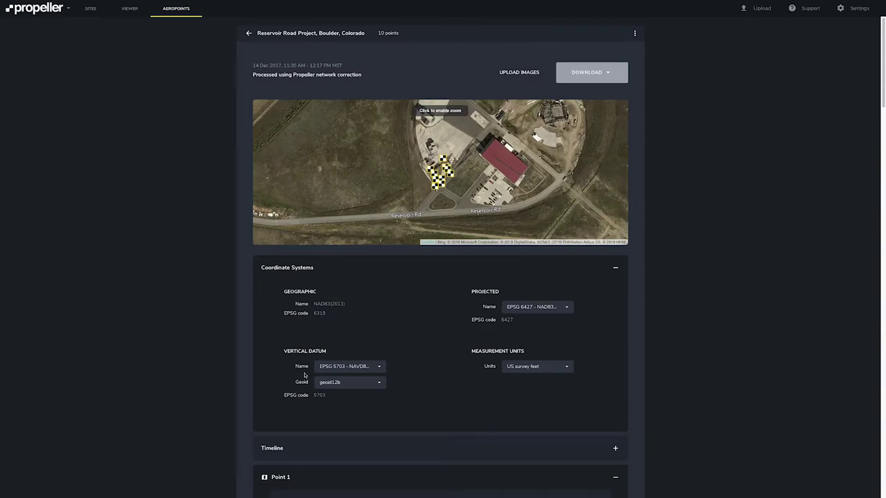
# - Check Upload Images and the DOWNLOAD export formats, then go back to the AeroPoints list
pyautogui.click(510, 73)
pyautogui.click(595, 76)
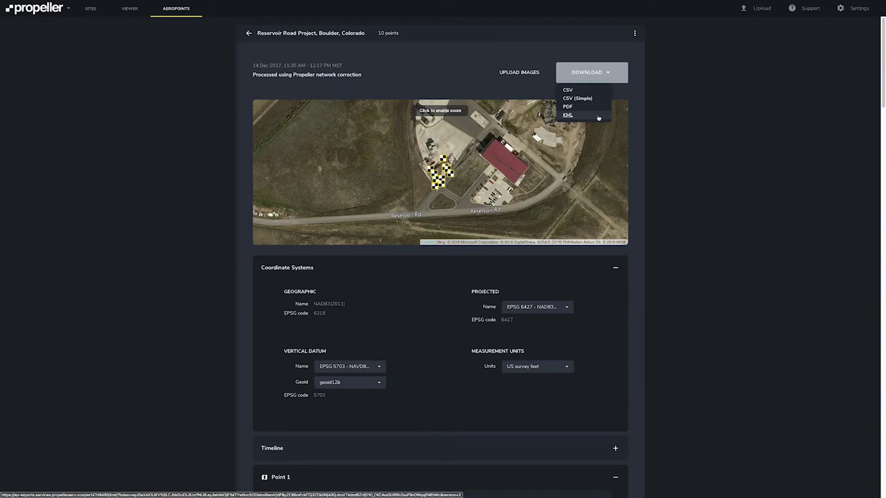
pyautogui.click(684, 128)
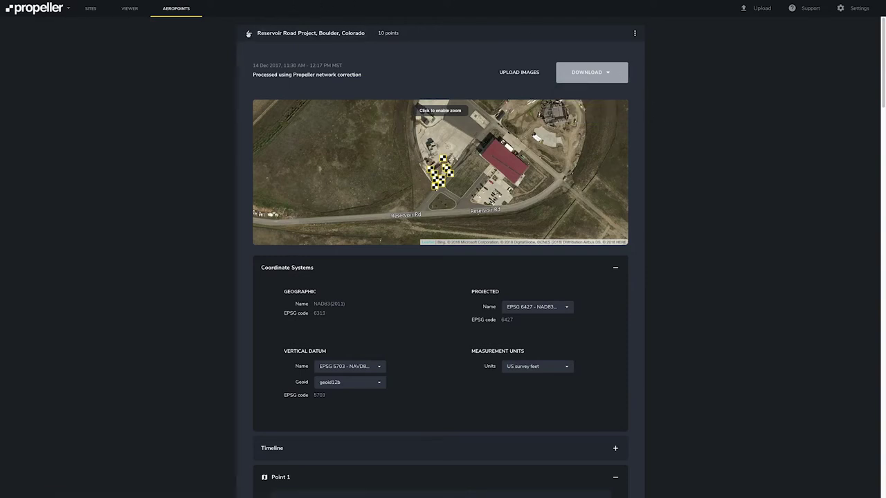
pyautogui.click(248, 34)
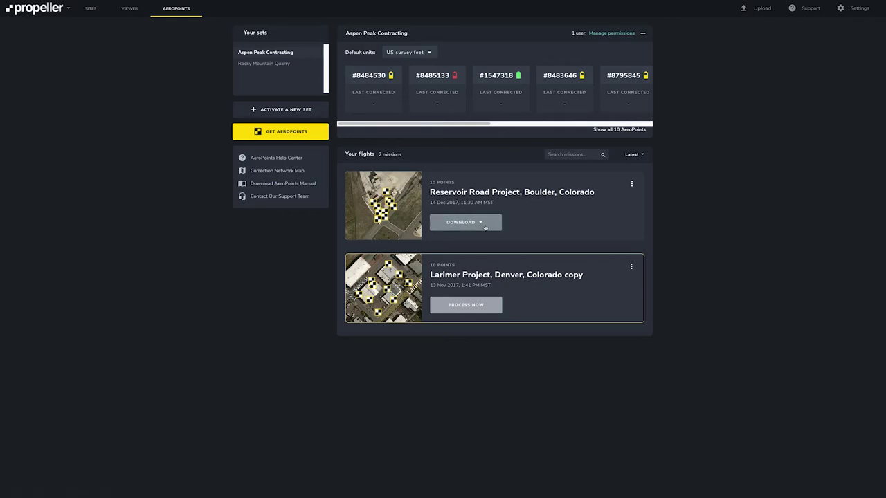
# - Check Reservoir Road's download formats and options, then choose PROCESS NOW on the Larimer Project
pyautogui.click(486, 227)
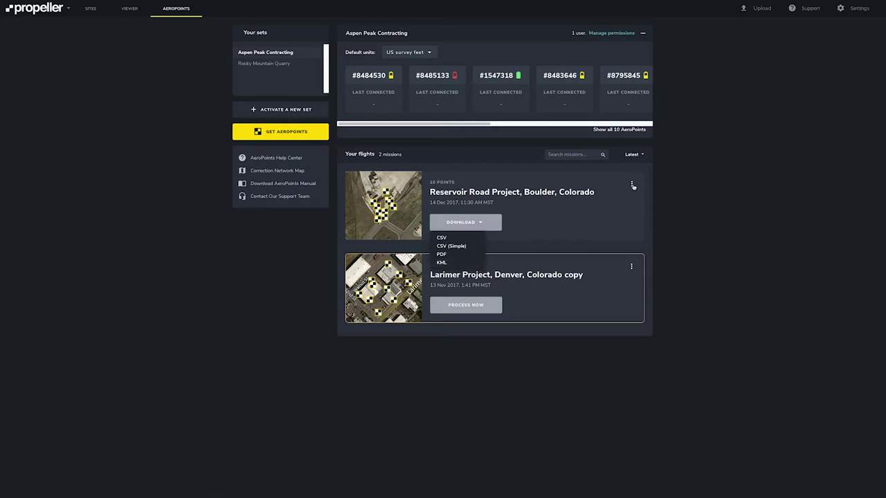
pyautogui.click(631, 184)
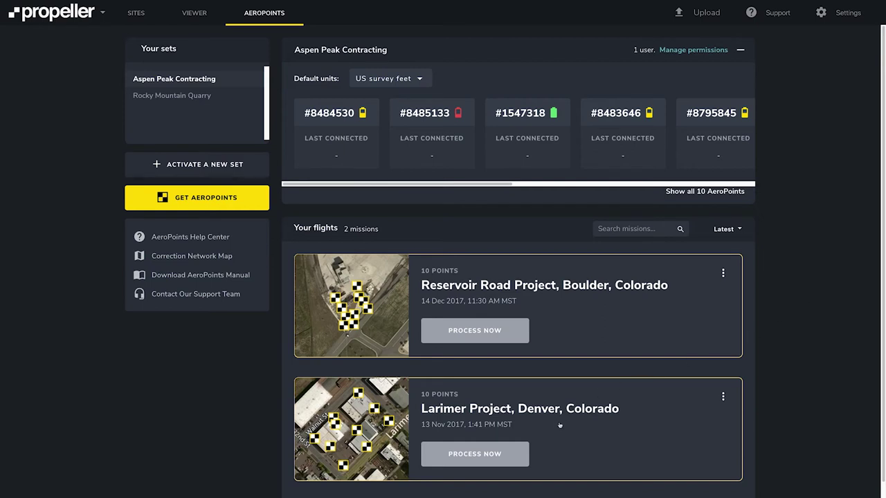
pyautogui.click(516, 454)
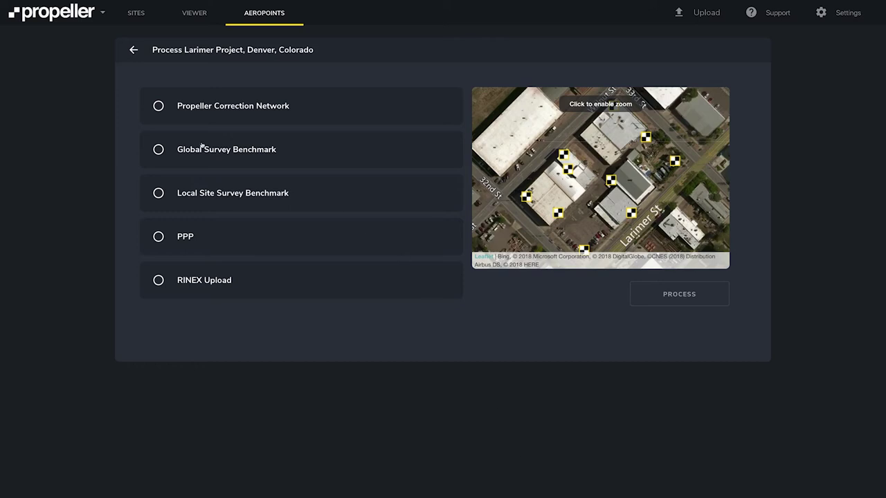
# - Choose Global Survey Benchmark processing with Point 1 as the known benchmark
pyautogui.click(159, 151)
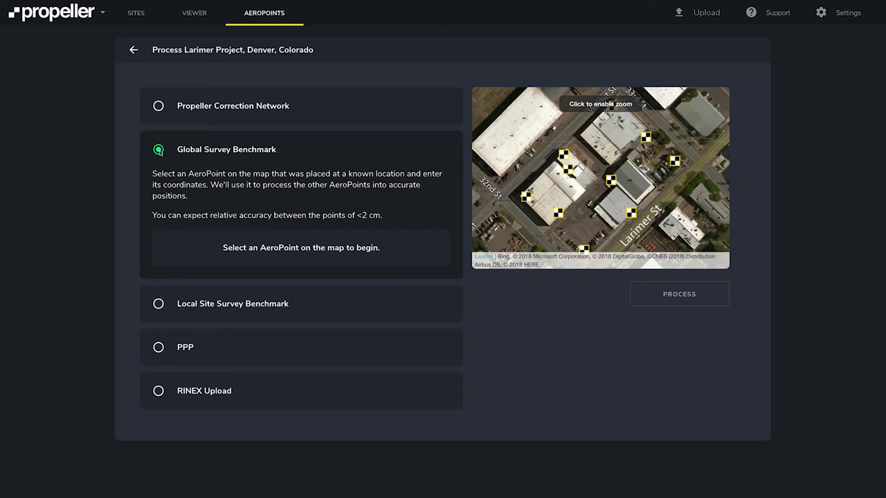
pyautogui.click(558, 214)
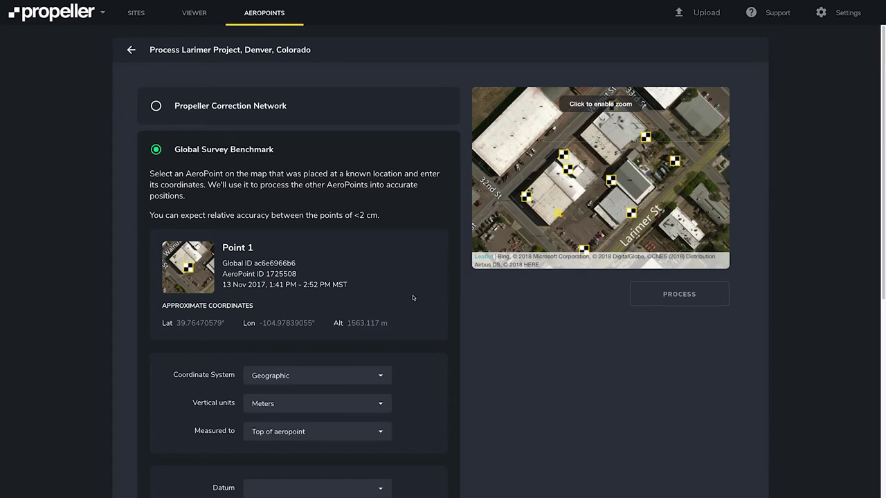
pyautogui.scroll(-1, 417, 296)
pyautogui.scroll(-3, 417, 296)
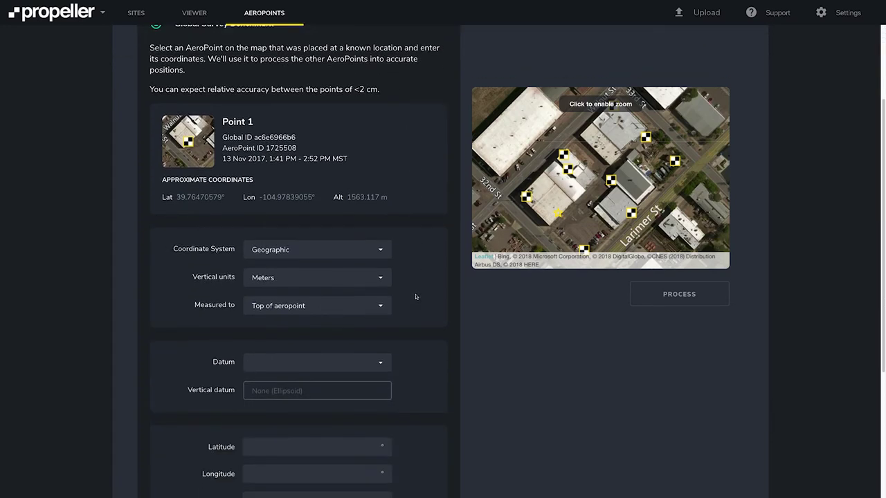
# - Keep Geographic coordinates, Meters vertical units and Top of aeropoint height reference
pyautogui.click(381, 251)
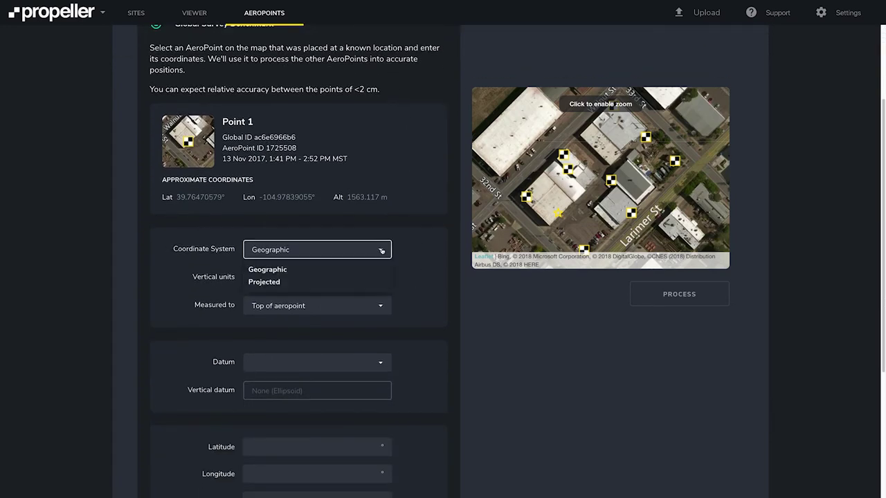
pyautogui.click(382, 255)
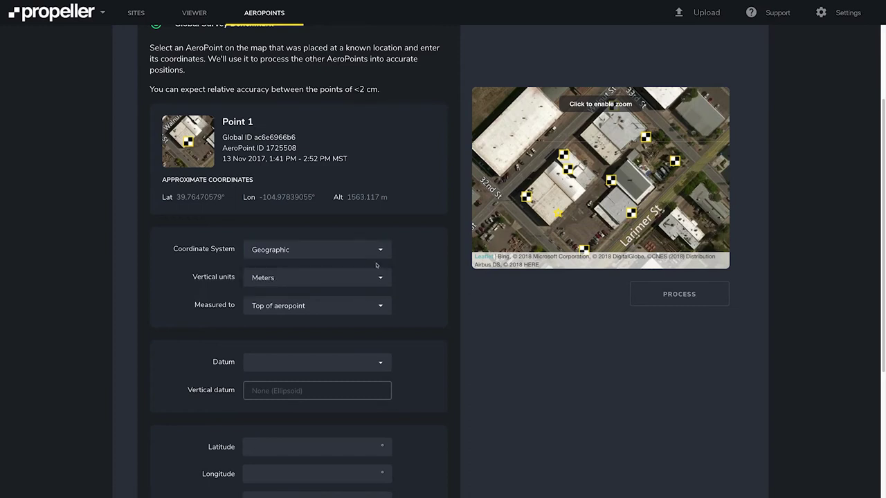
pyautogui.click(380, 279)
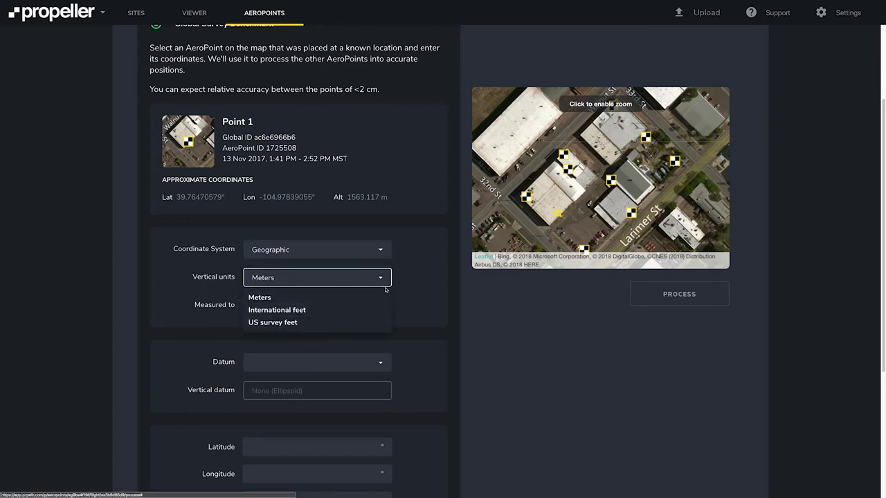
pyautogui.click(383, 279)
pyautogui.click(380, 307)
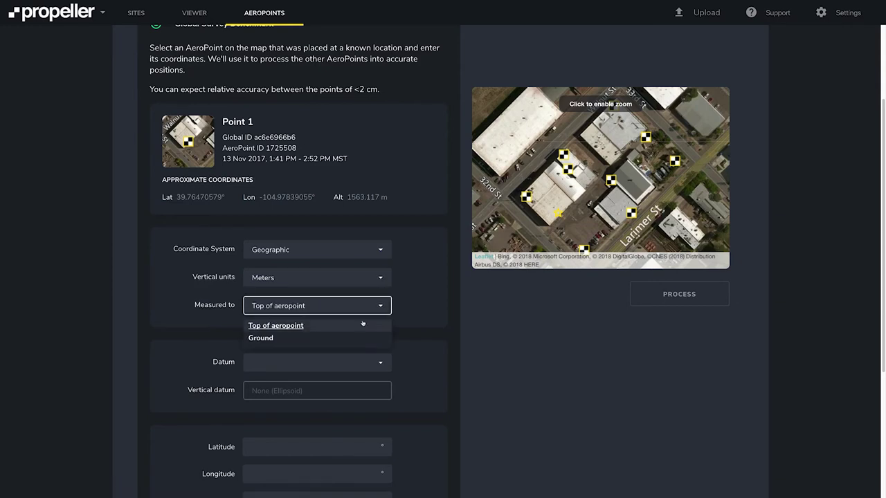
pyautogui.click(379, 307)
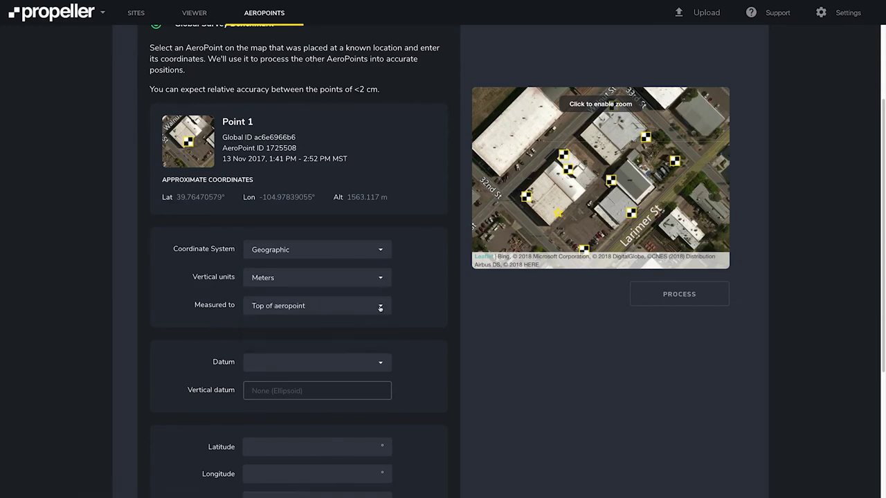
# - Browse the Datum list and close it without choosing a datum
pyautogui.scroll(-1, 380, 307)
pyautogui.click(380, 340)
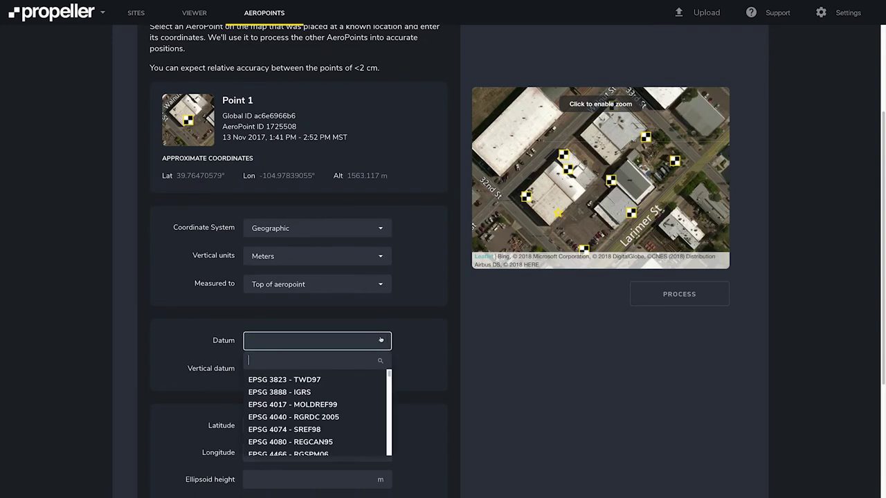
pyautogui.scroll(-3, 352, 411)
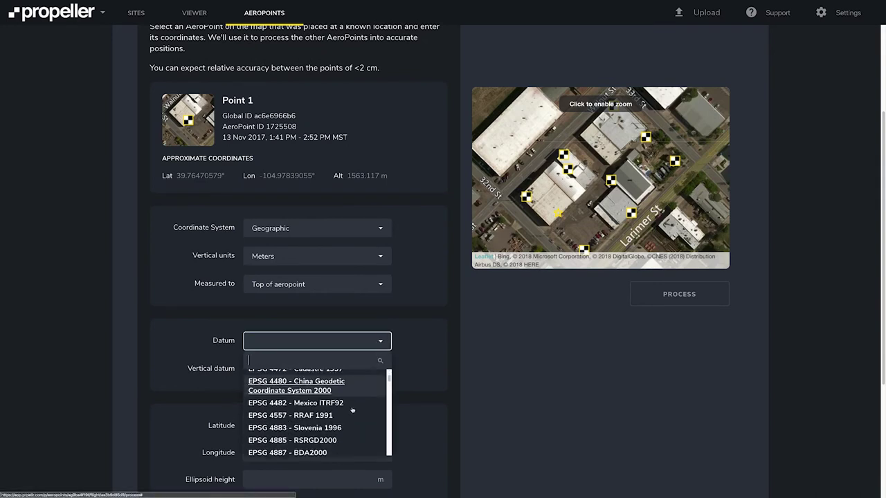
pyautogui.scroll(-5, 352, 410)
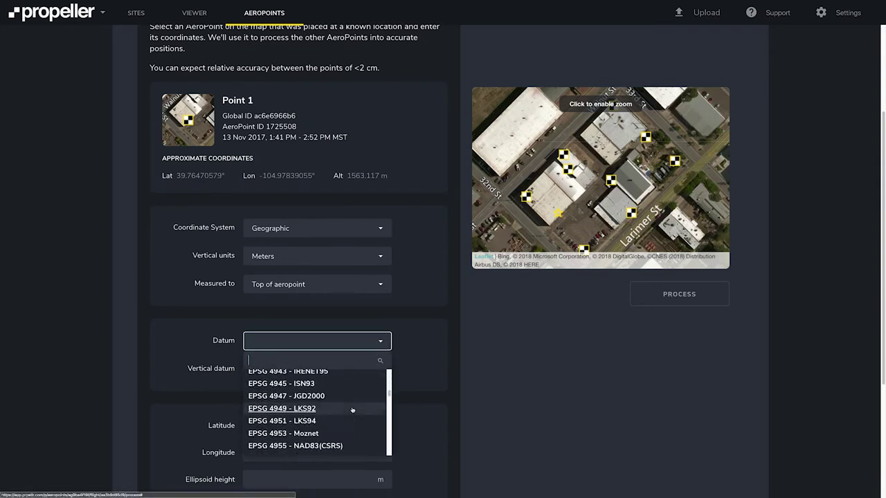
pyautogui.scroll(-2, 352, 411)
pyautogui.click(404, 345)
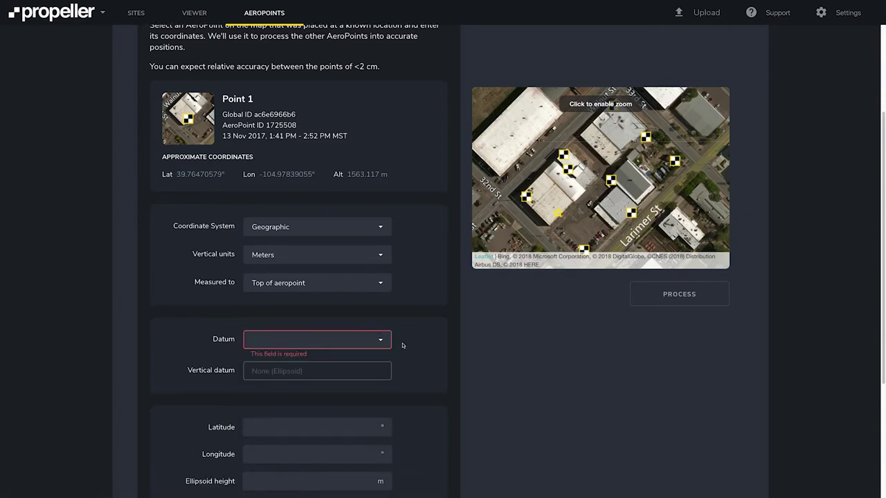
pyautogui.scroll(-1, 403, 346)
pyautogui.click(353, 204)
# - Set Point 1's benchmark to Projected EPSG 6428 Colorado with NAVD88 height, then process
pyautogui.click(331, 236)
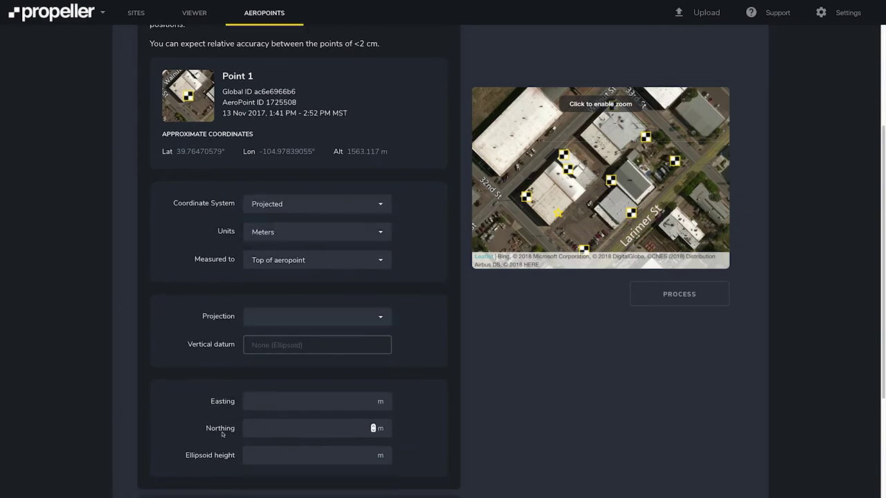
pyautogui.scroll(2, 221, 450)
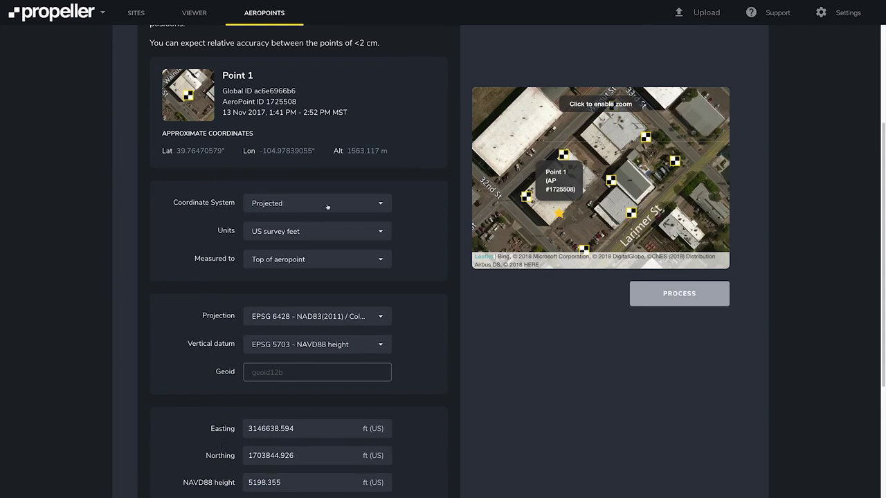
pyautogui.click(371, 320)
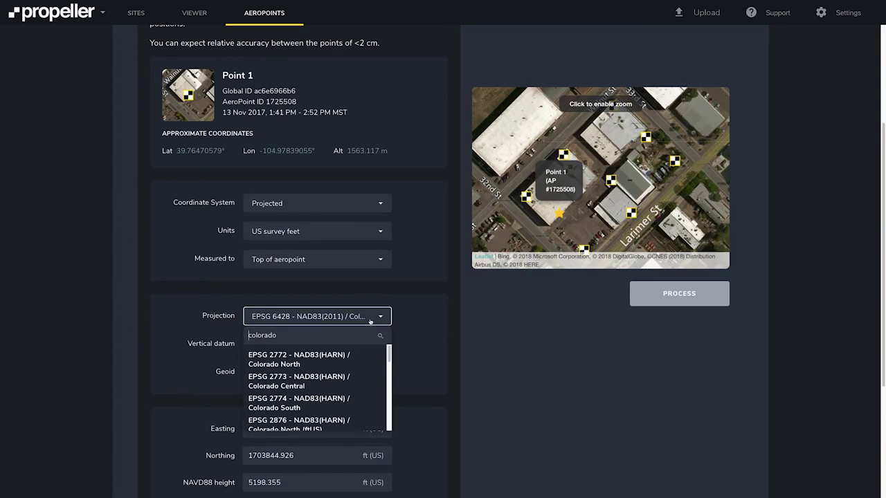
pyautogui.click(377, 321)
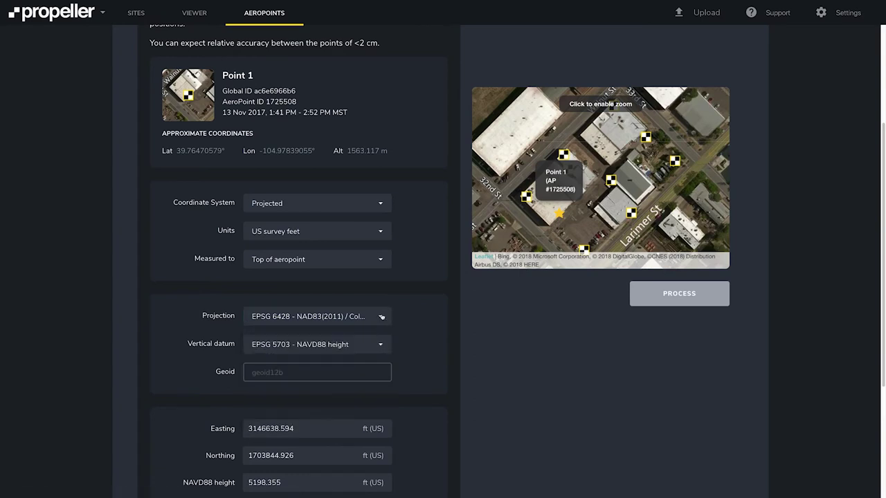
pyautogui.click(379, 344)
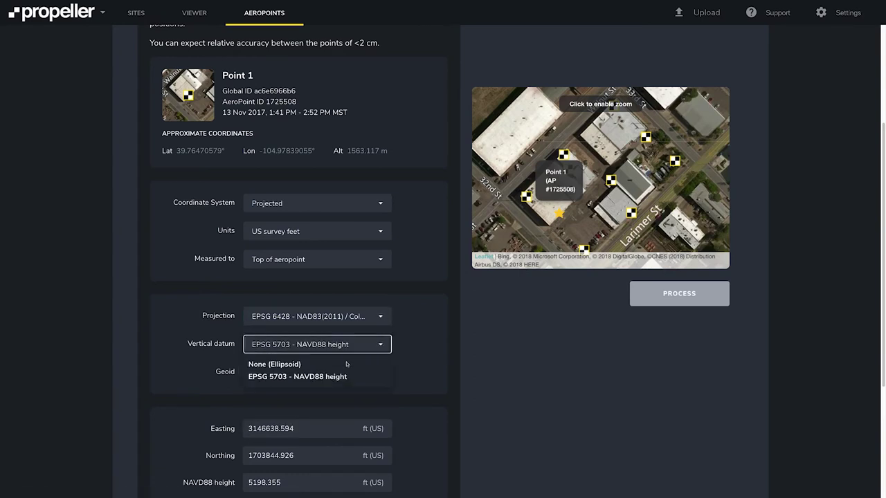
pyautogui.click(384, 345)
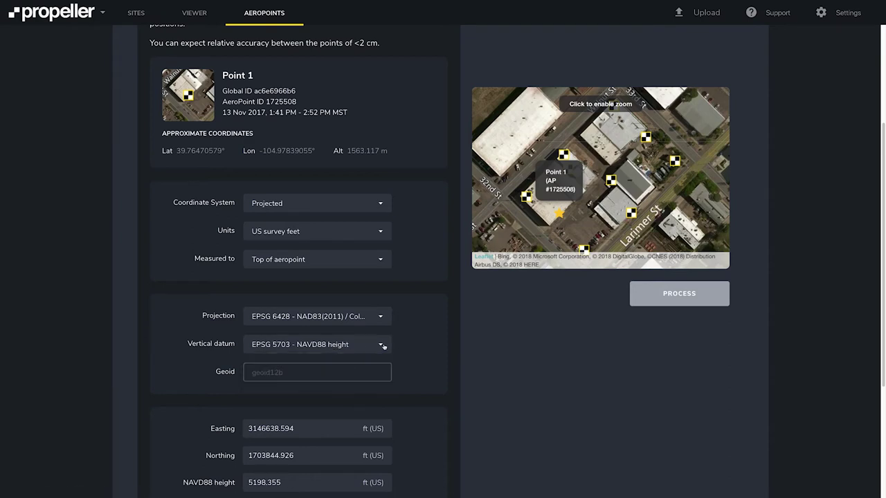
pyautogui.scroll(-1, 382, 342)
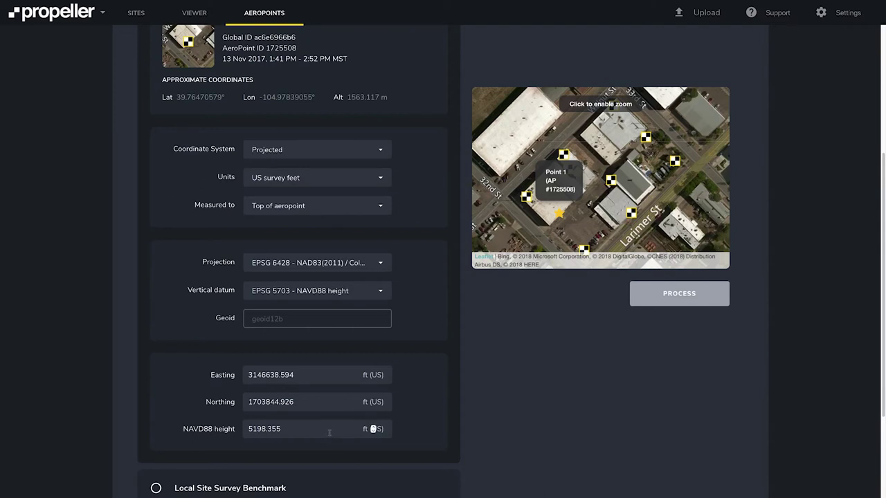
pyautogui.click(678, 296)
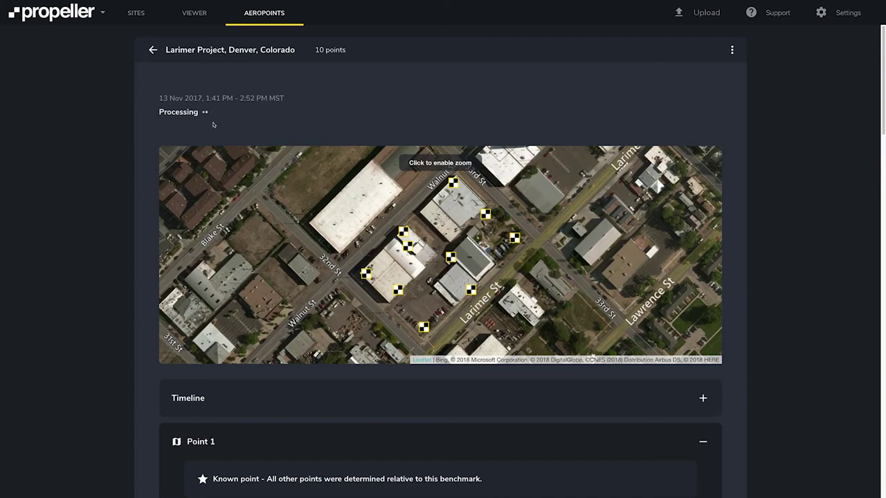
# - Wait on the flight page until it shows processed using a known AeroPoint position
pyautogui.scroll(-3, 213, 125)
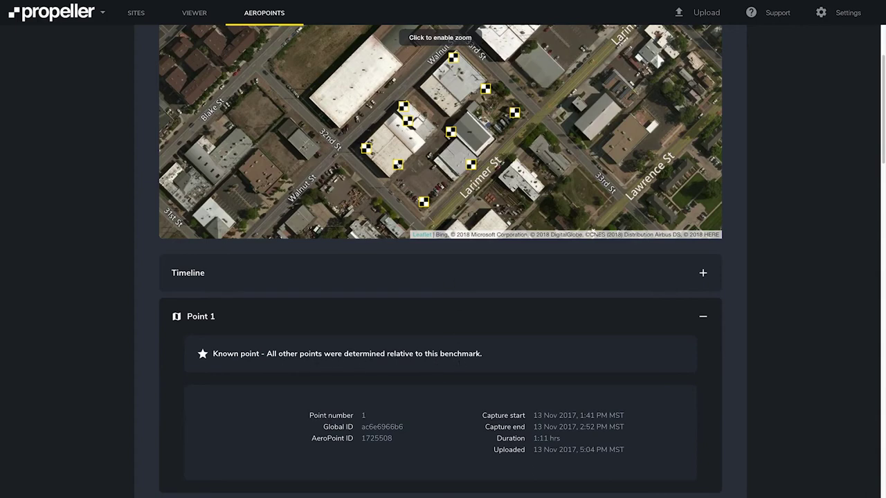
pyautogui.moveTo(399, 167)
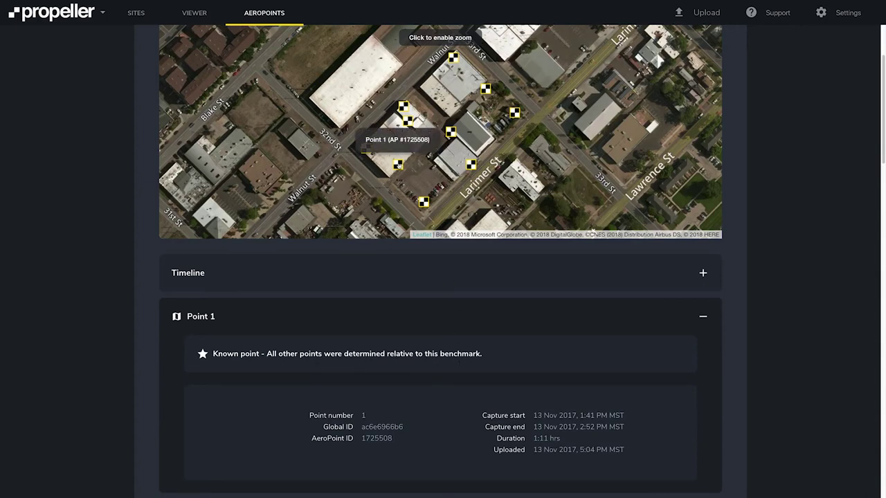
pyautogui.scroll(3, 400, 166)
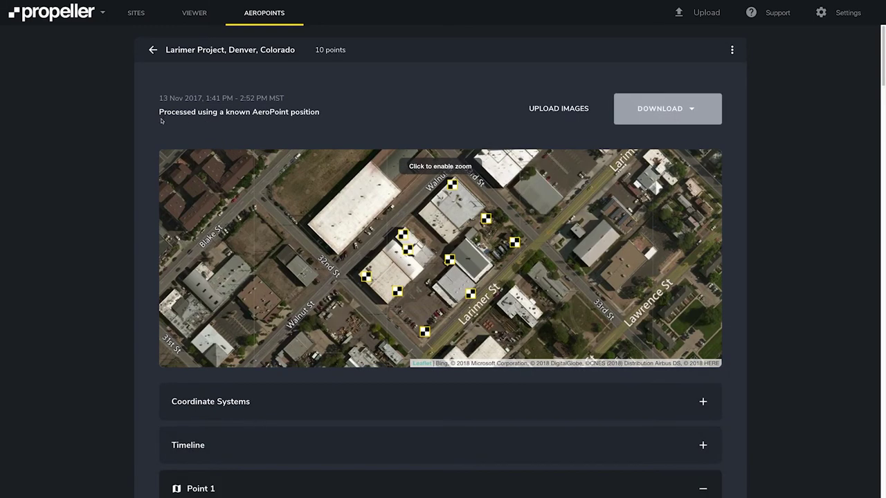
# - Expand Coordinate Systems and confirm the EPSG 6428 projection and US survey feet units
pyautogui.scroll(-1, 315, 130)
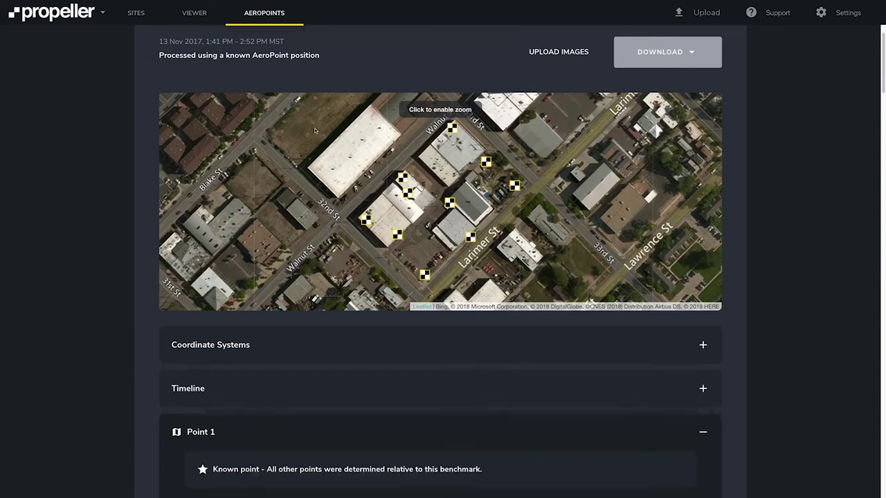
pyautogui.click(703, 317)
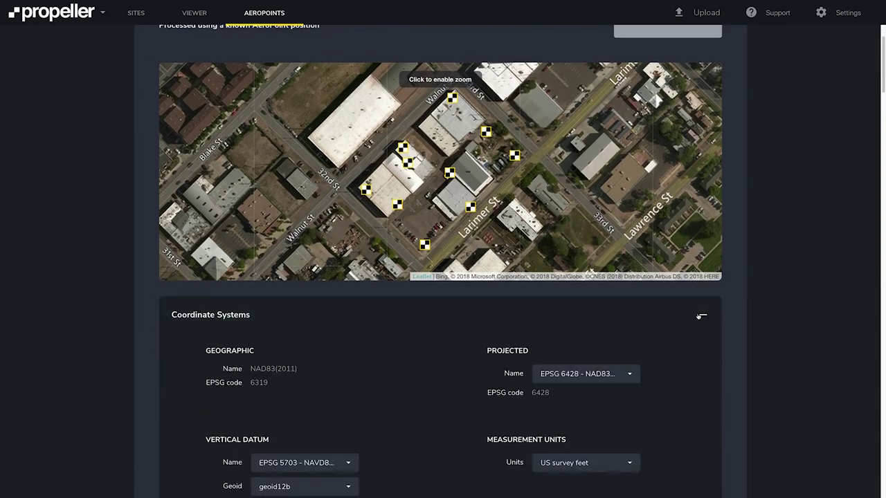
pyautogui.scroll(-2, 685, 319)
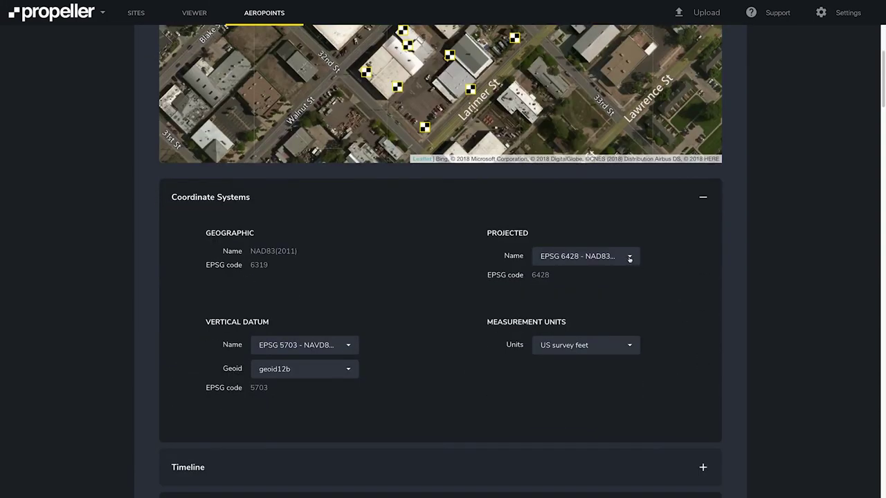
pyautogui.click(629, 261)
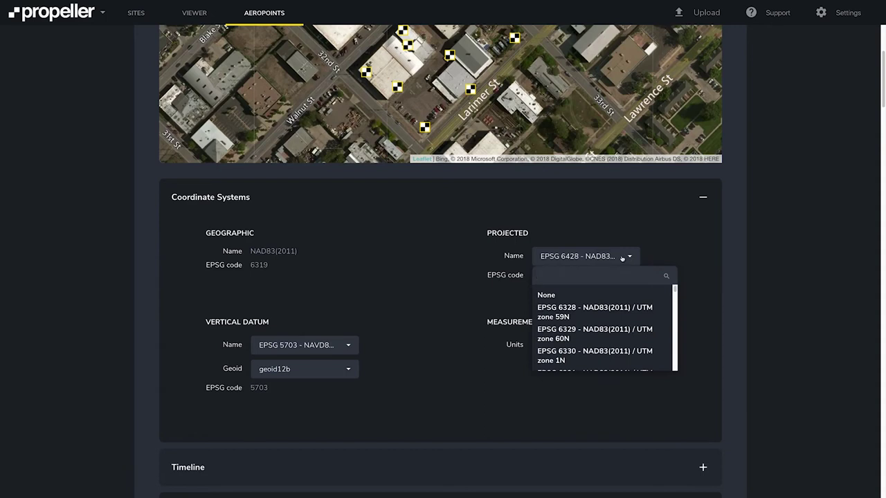
pyautogui.click(622, 258)
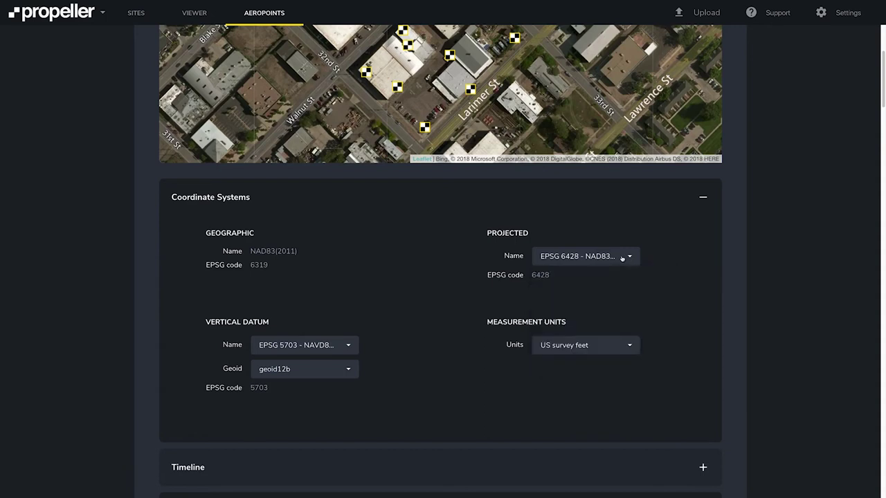
pyautogui.click(622, 349)
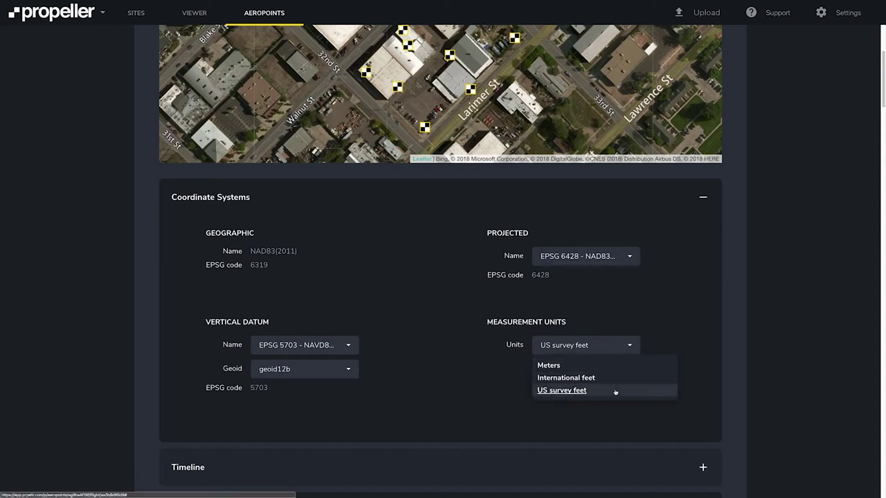
pyautogui.click(628, 347)
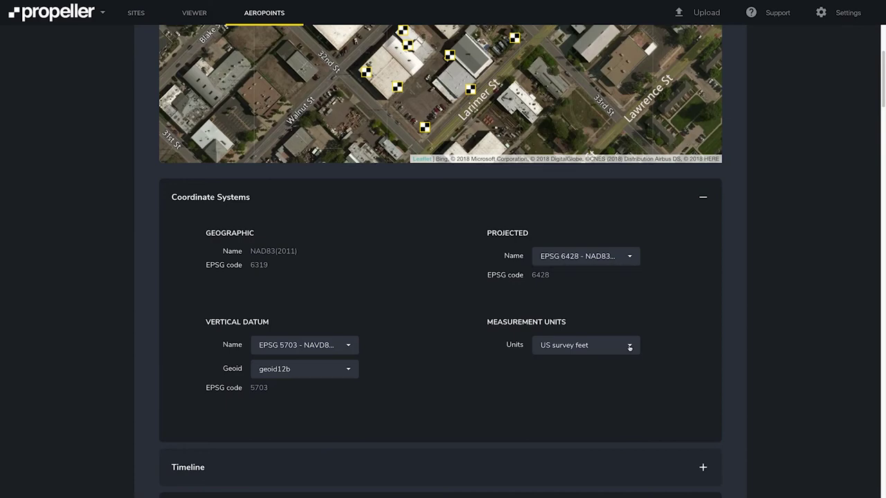
pyautogui.scroll(-2, 628, 394)
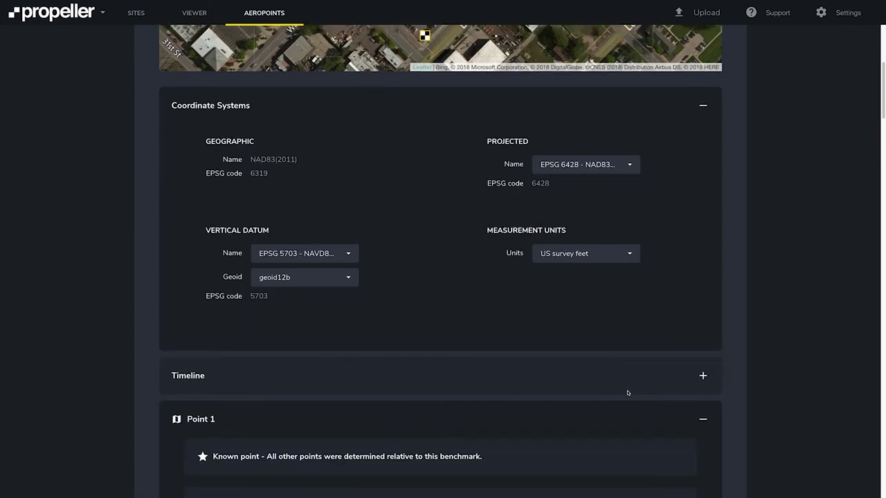
pyautogui.scroll(-3, 628, 394)
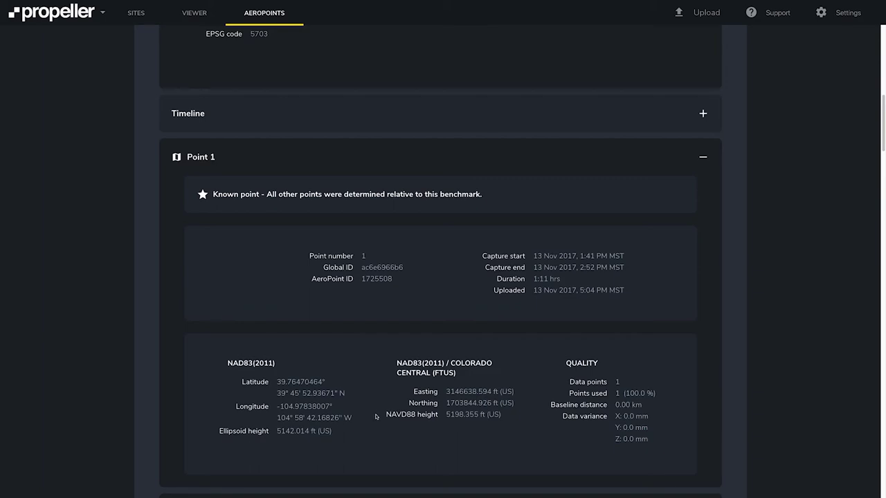
pyautogui.scroll(-3, 376, 416)
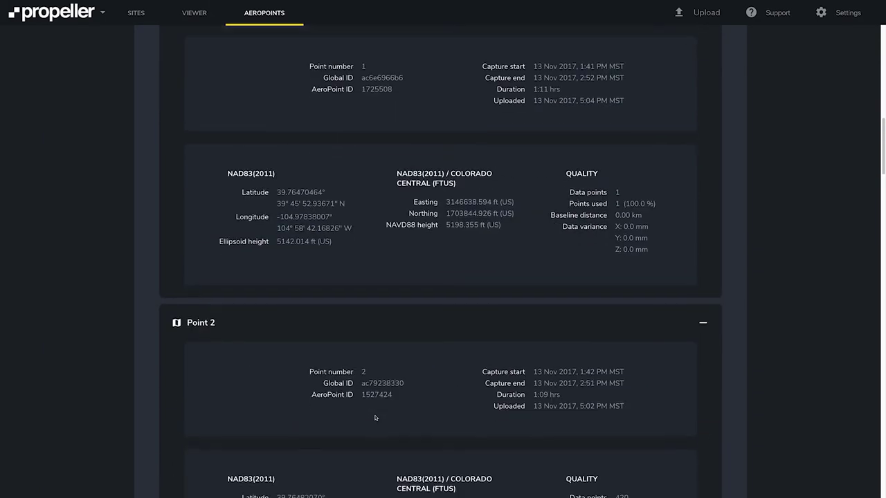
pyautogui.scroll(-2, 376, 418)
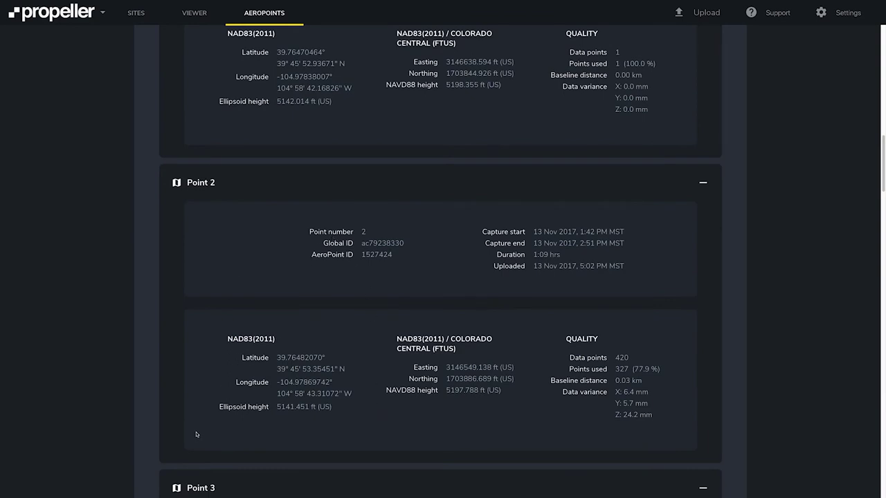
pyautogui.scroll(-15, 197, 434)
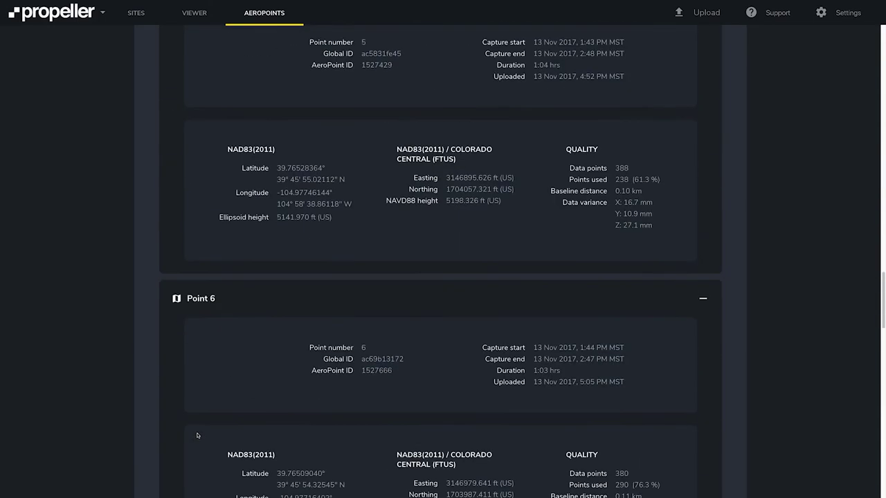
pyautogui.scroll(-18, 197, 435)
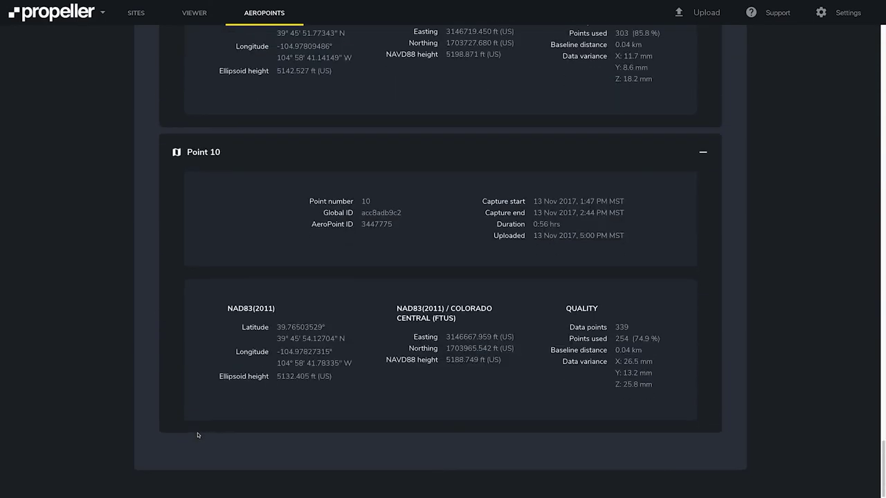
pyautogui.scroll(20, 198, 434)
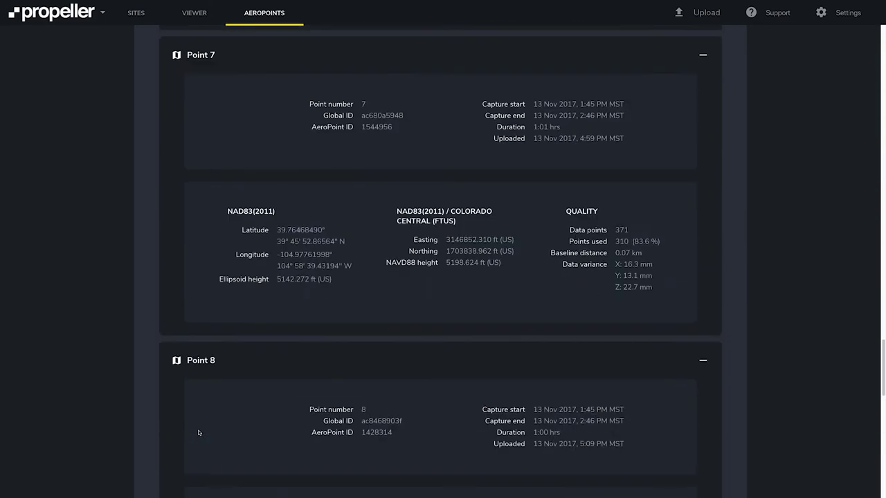
pyautogui.scroll(14, 198, 433)
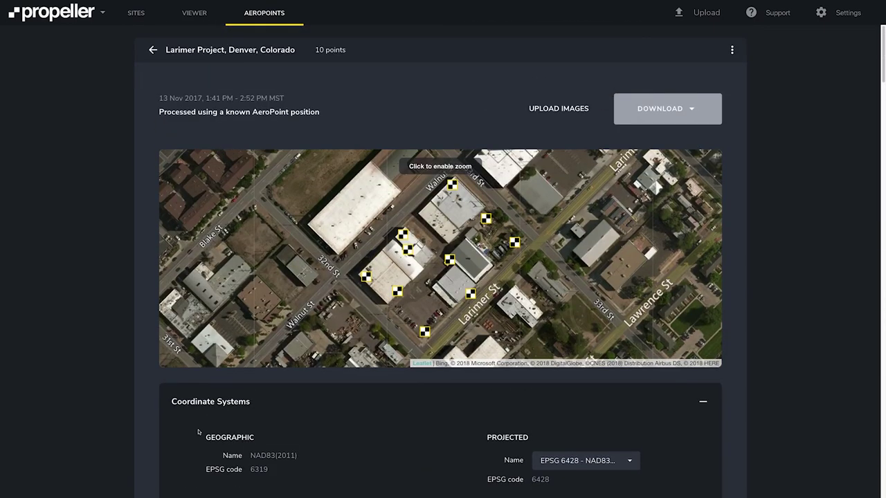
# - Download the Larimer Project point results in KML format
pyautogui.click(662, 109)
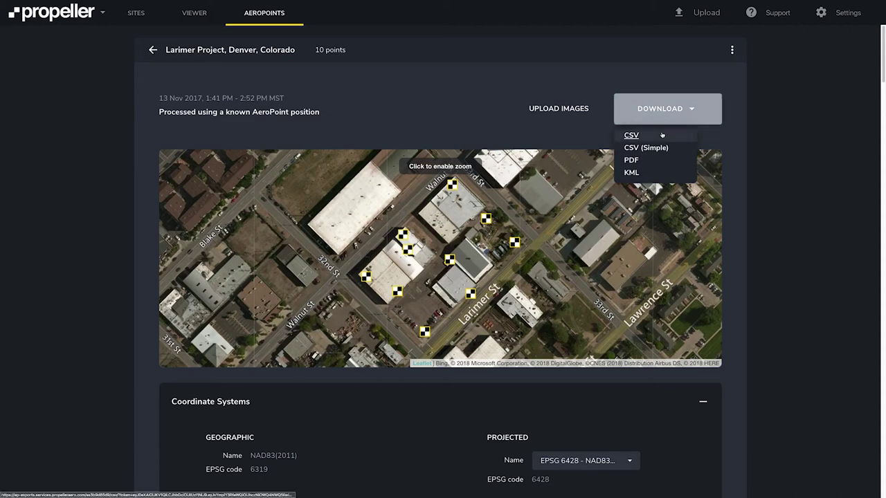
pyautogui.click(663, 177)
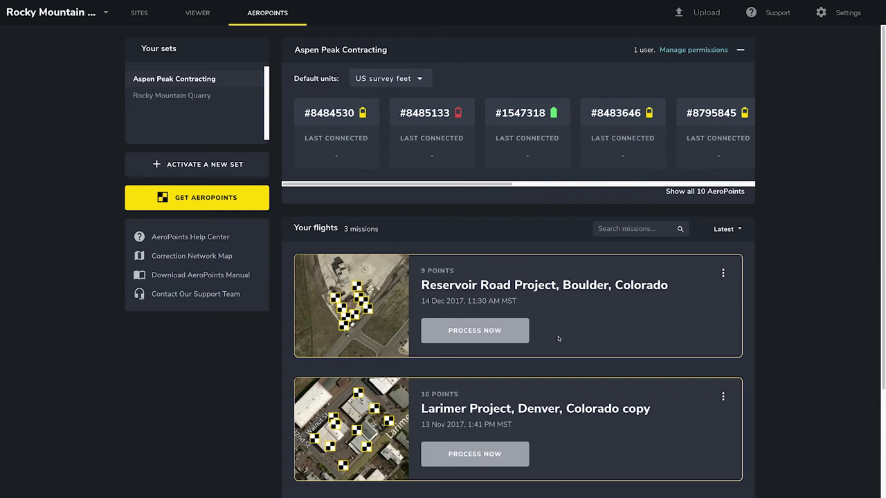
# - Process Reservoir Road with Local Site Survey Benchmark, using Point 7 as the benchmark
pyautogui.click(488, 336)
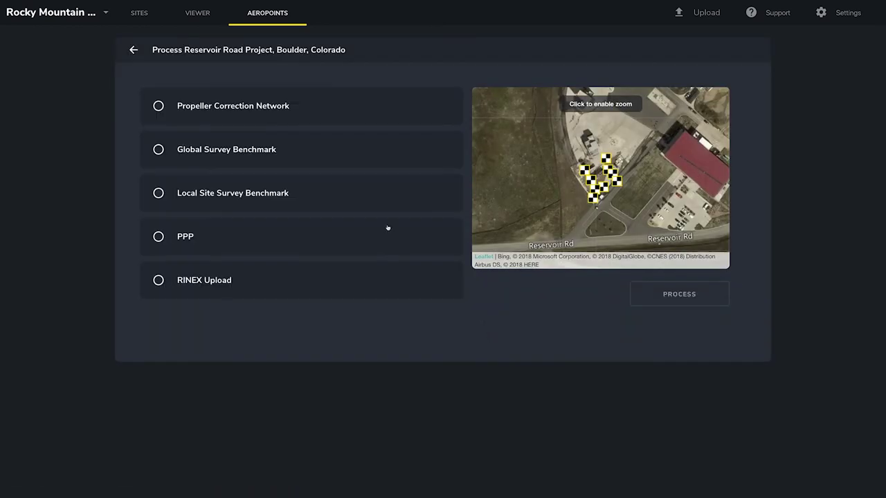
pyautogui.click(180, 195)
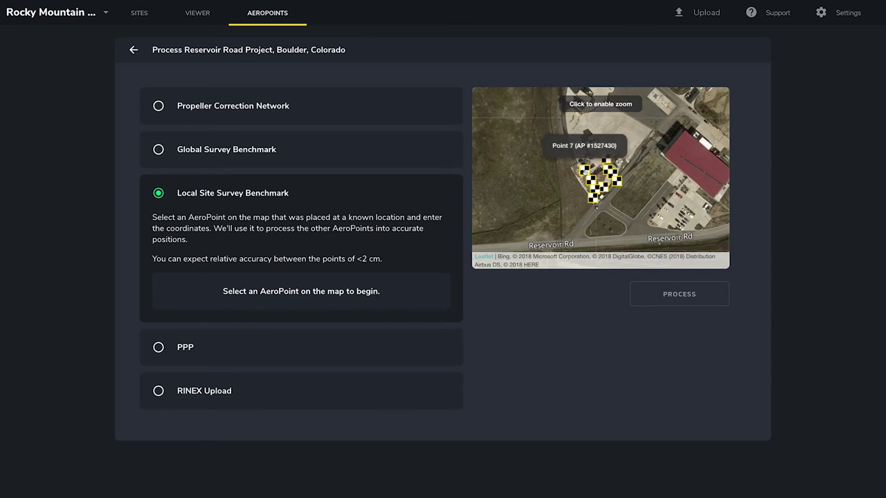
pyautogui.click(585, 170)
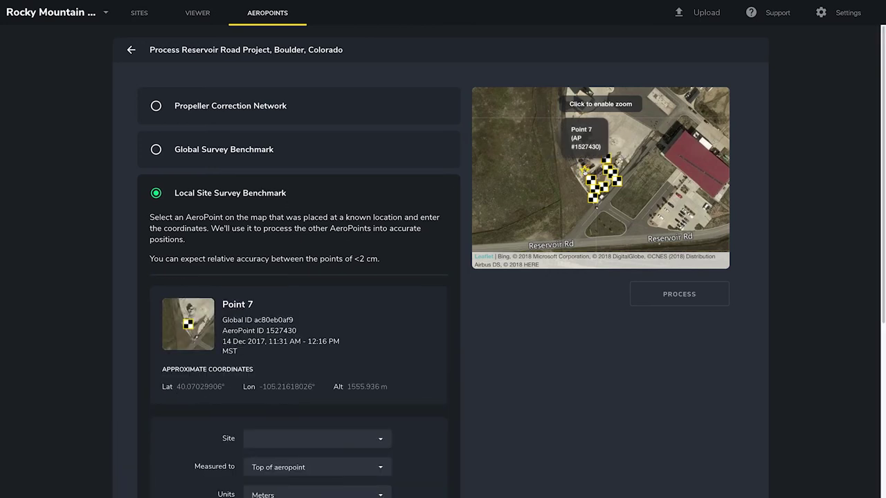
pyautogui.scroll(-2, 418, 316)
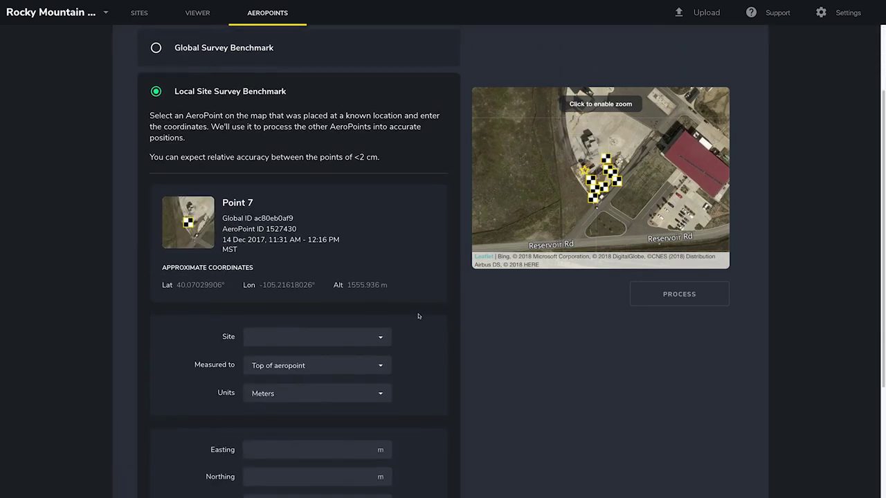
pyautogui.scroll(-1, 418, 316)
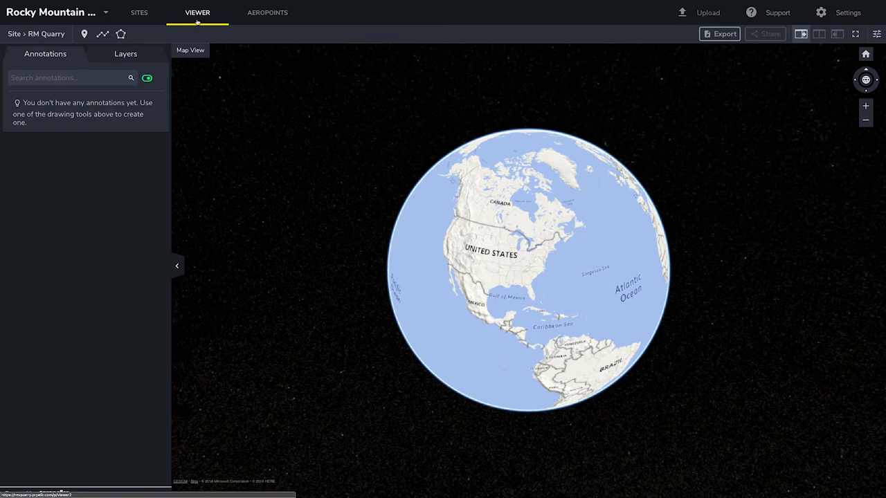
# - Add a new site called 'RM Quarry East' from the site dropdown
pyautogui.click(21, 34)
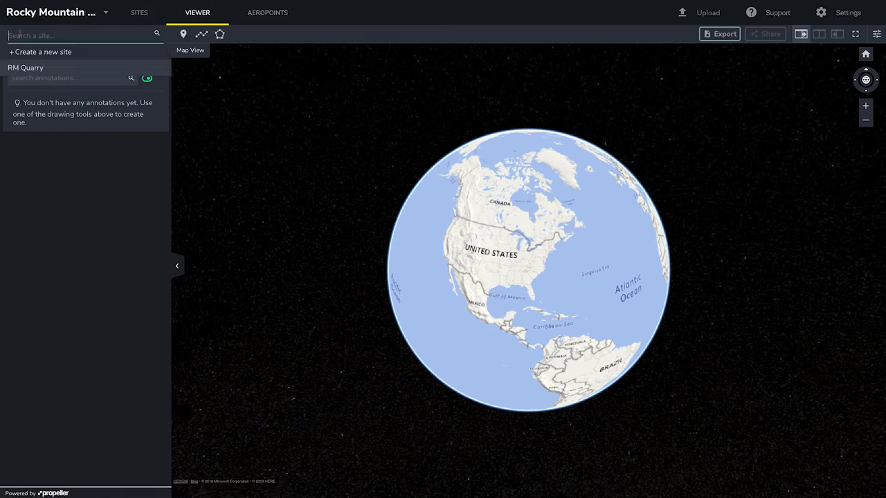
pyautogui.click(19, 51)
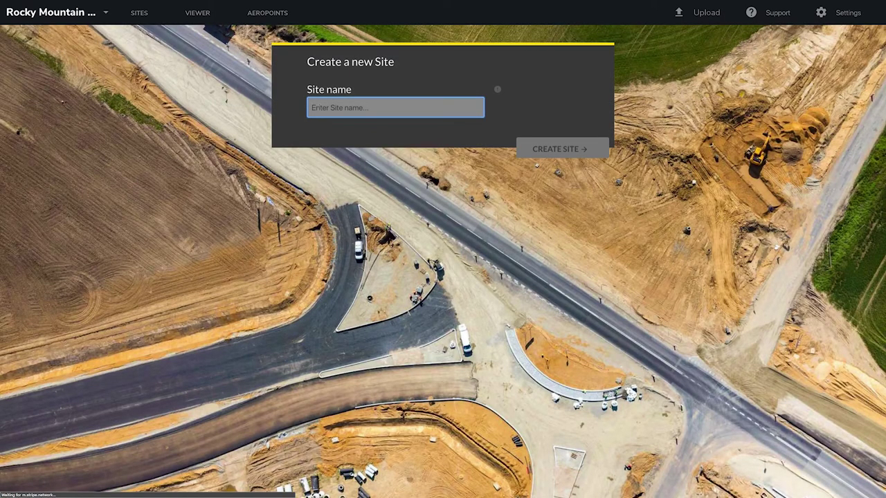
pyautogui.write('RM Quar')
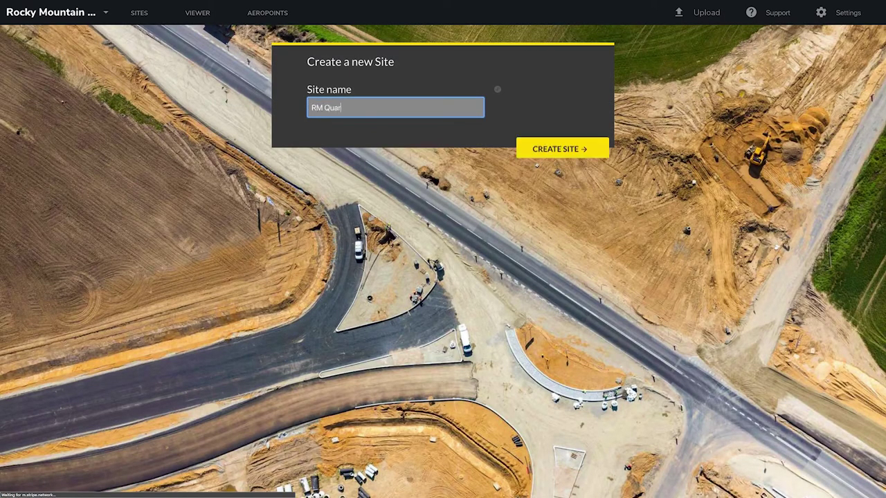
pyautogui.write('ry East')
pyautogui.click(536, 155)
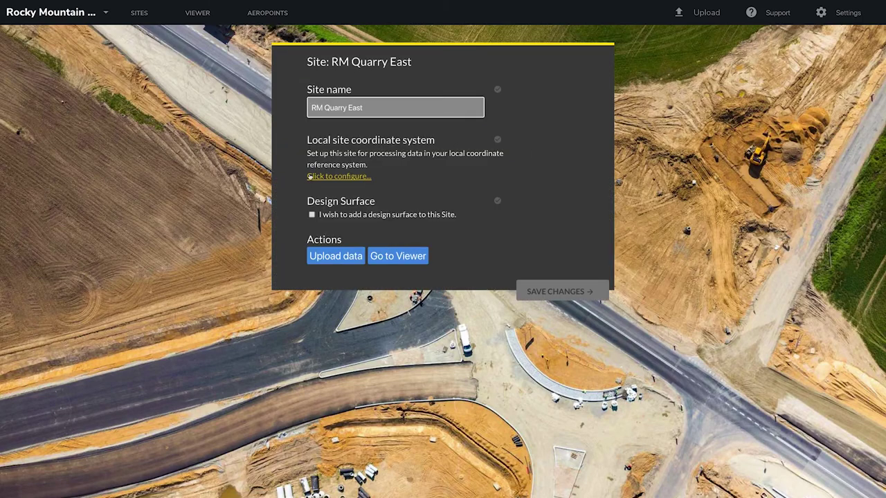
# - Load the RM Quarry 1.jxl calibration file as RM Quarry East's local coordinate system
pyautogui.click(310, 177)
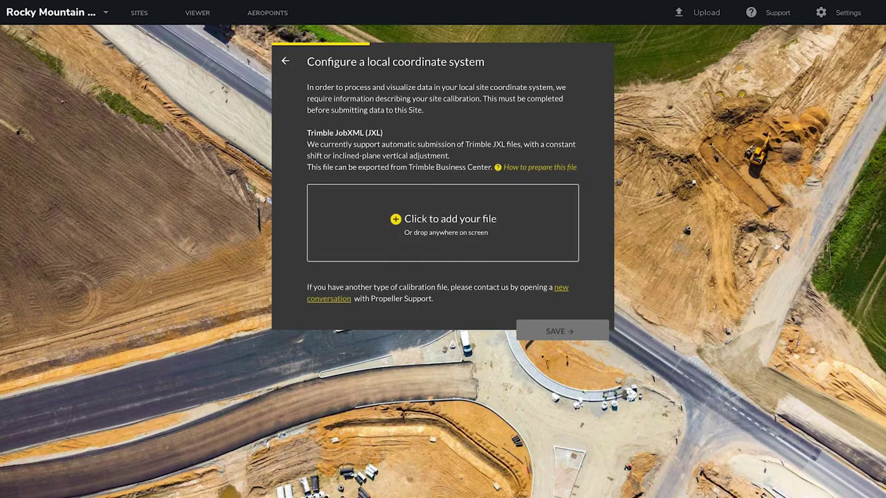
pyautogui.moveTo(14, 84); pyautogui.dragTo(395, 237)
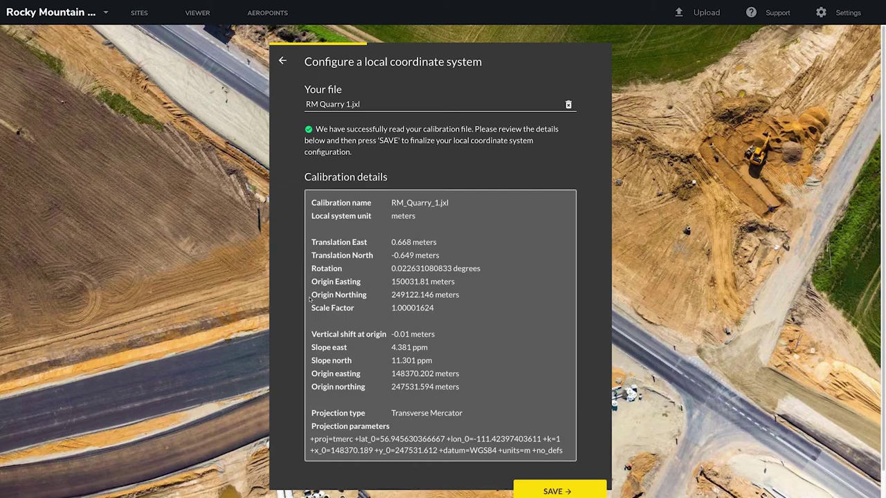
pyautogui.scroll(-1, 309, 298)
# - Save the calibration, then set Point 7's benchmark to RM Quarry site, top of AeroPoint, US survey feet
pyautogui.click(552, 463)
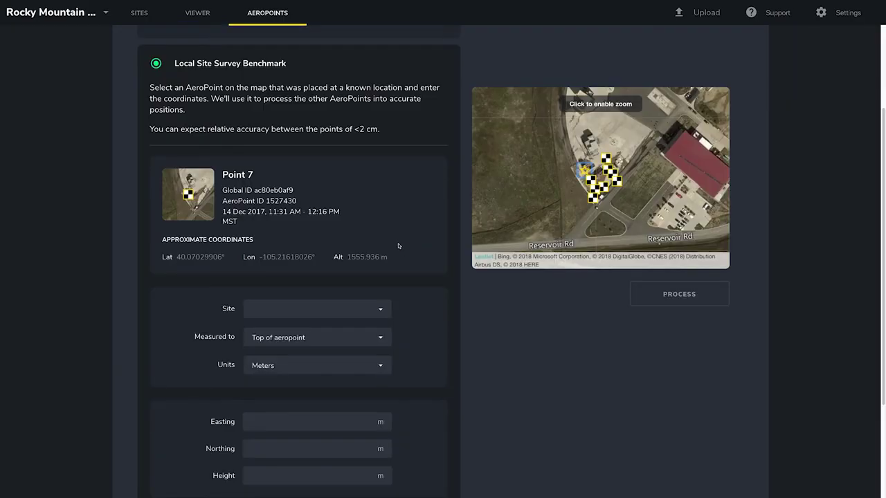
pyautogui.click(381, 310)
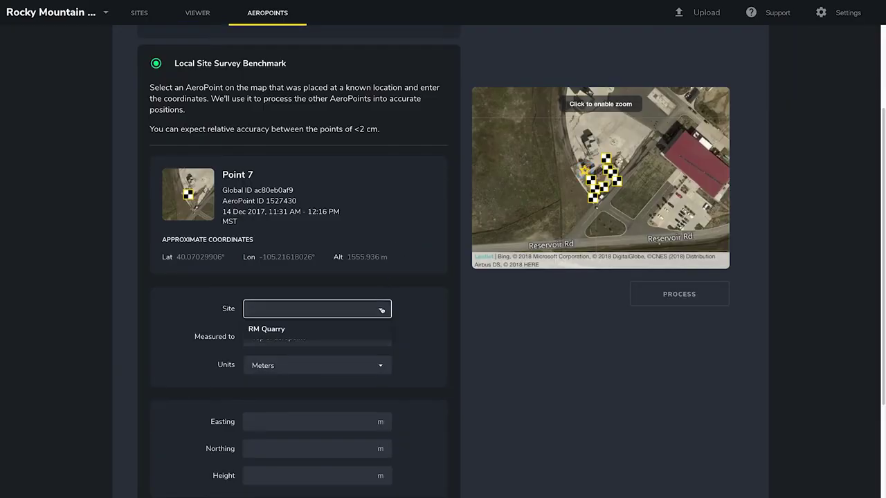
pyautogui.click(279, 330)
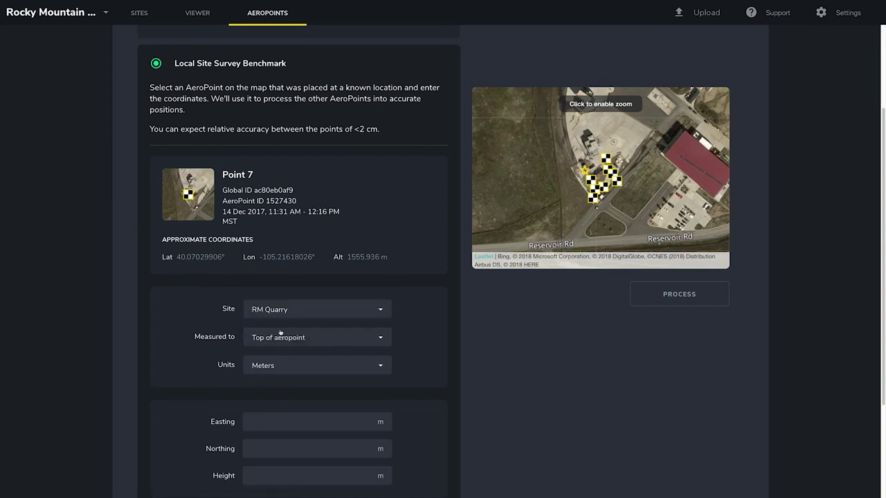
pyautogui.scroll(-2, 280, 332)
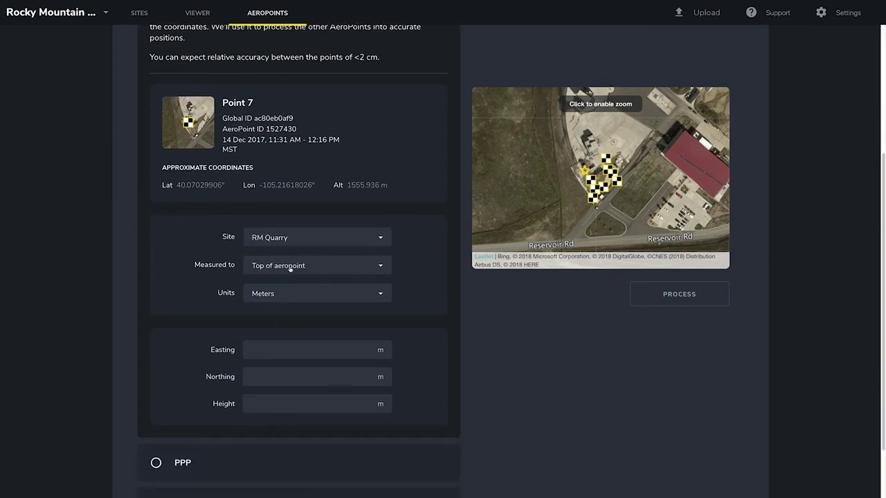
pyautogui.click(291, 270)
pyautogui.click(292, 282)
pyautogui.click(289, 293)
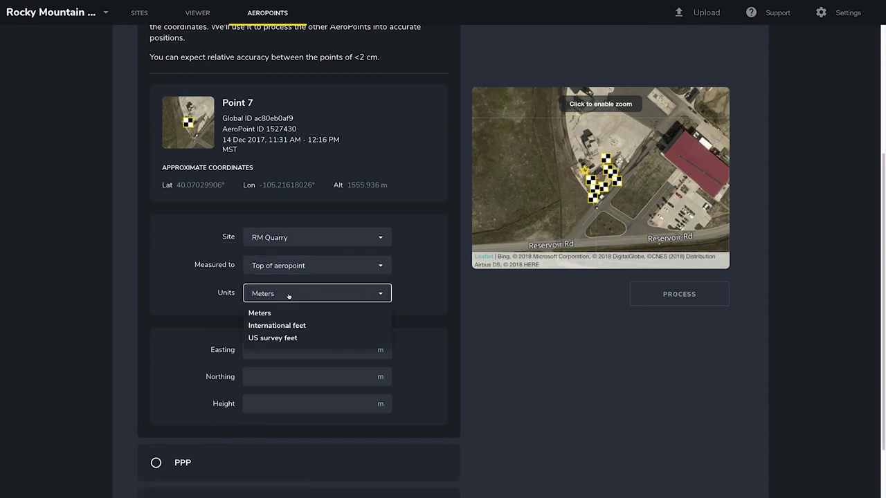
pyautogui.click(280, 338)
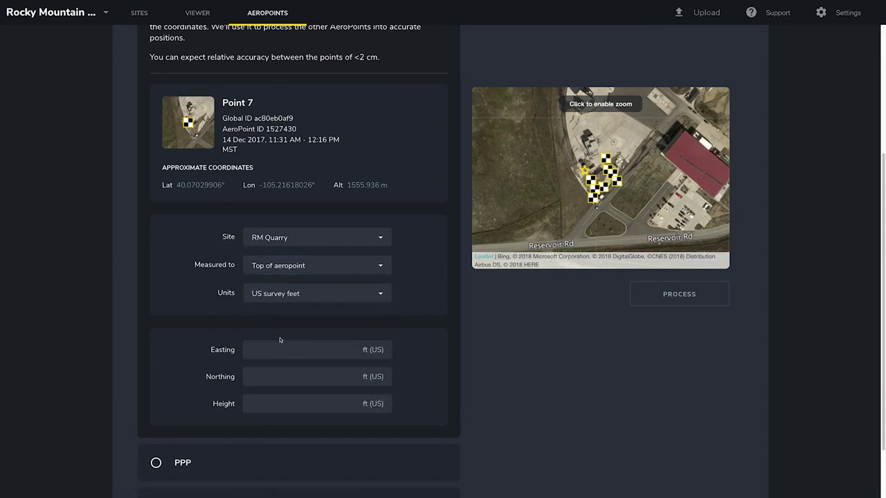
# - Enter Easting 3079437.658, Northing 1268566.929, Height 5160.566 and process the flight
pyautogui.click(373, 350)
pyautogui.write('3079437.658')
pyautogui.click(373, 376)
pyautogui.write('1268566.929')
pyautogui.click(373, 404)
pyautogui.write('5160.566')
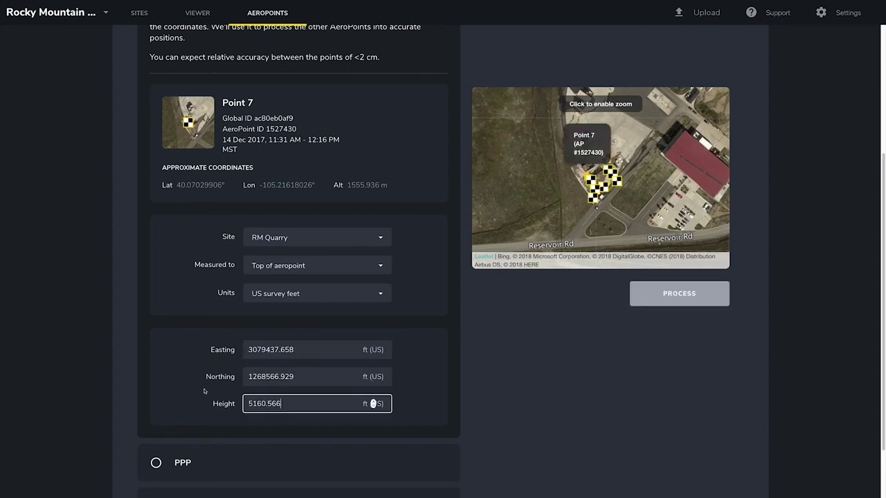
pyautogui.scroll(-1, 210, 408)
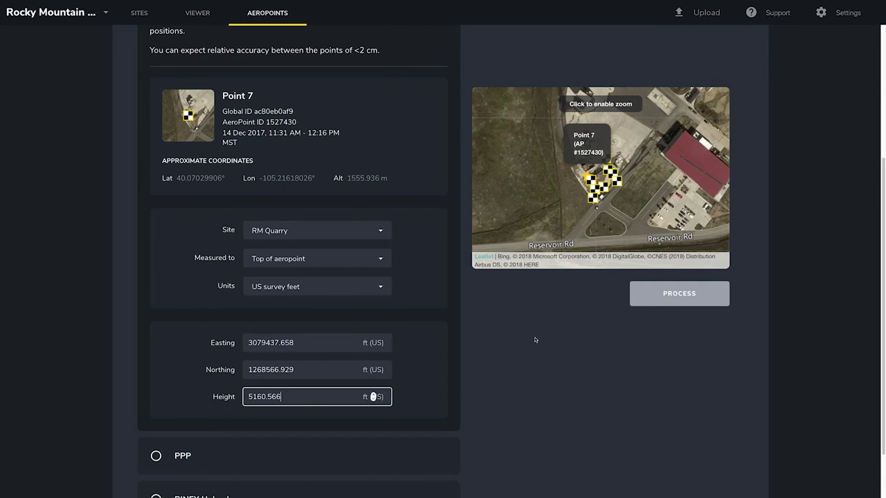
pyautogui.click(657, 294)
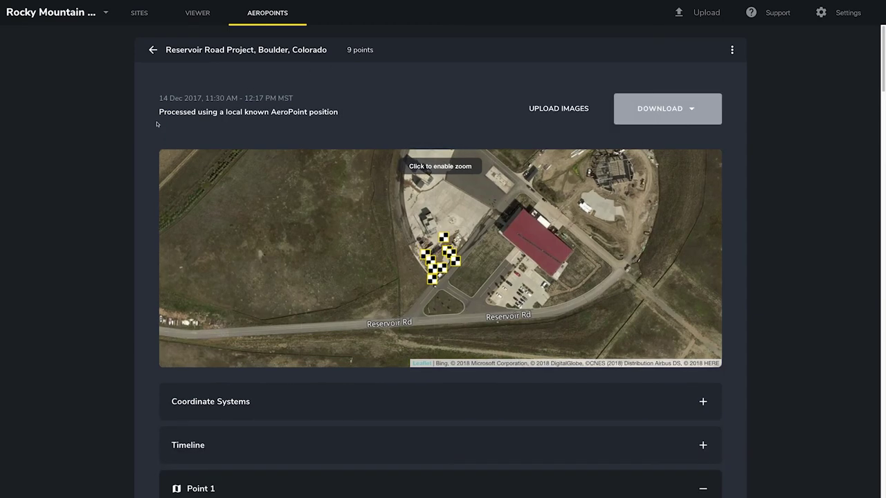
pyautogui.scroll(-3, 205, 125)
pyautogui.scroll(-3, 205, 125)
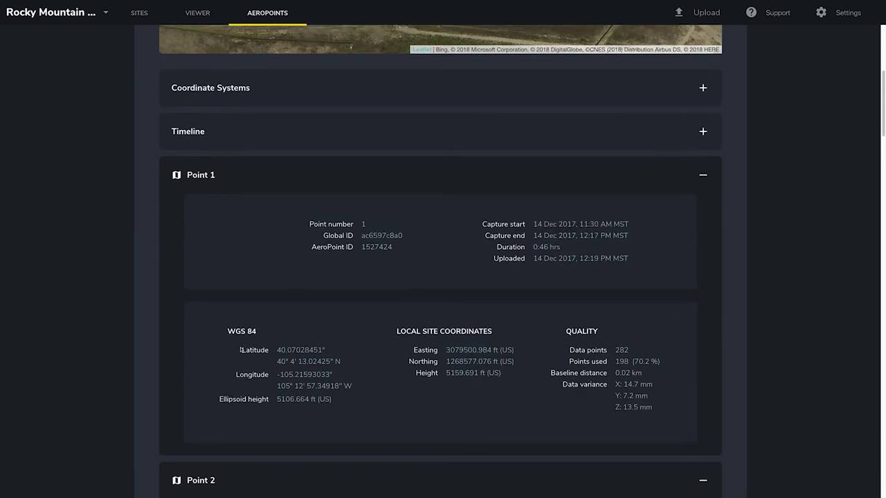
pyautogui.scroll(5, 207, 404)
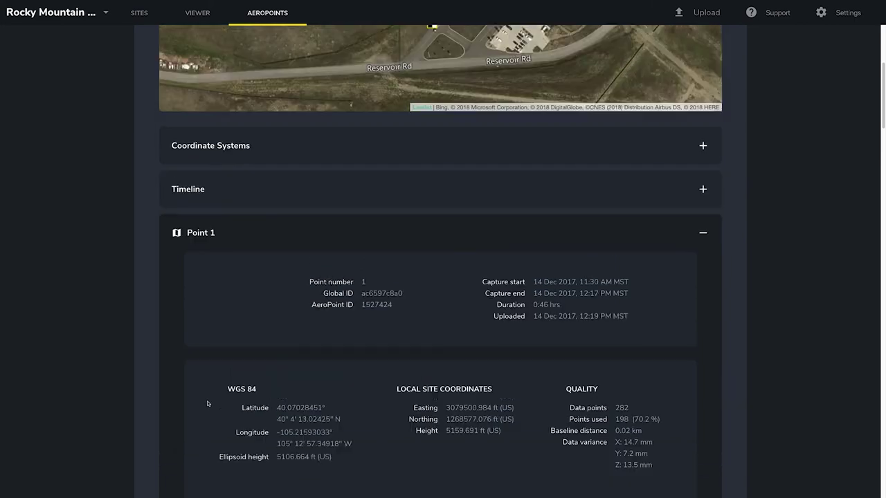
pyautogui.click(424, 157)
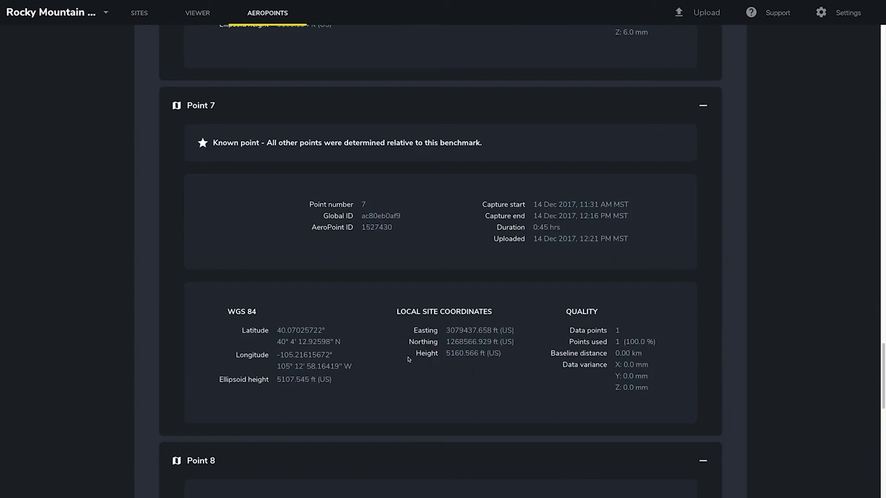
pyautogui.scroll(20, 408, 359)
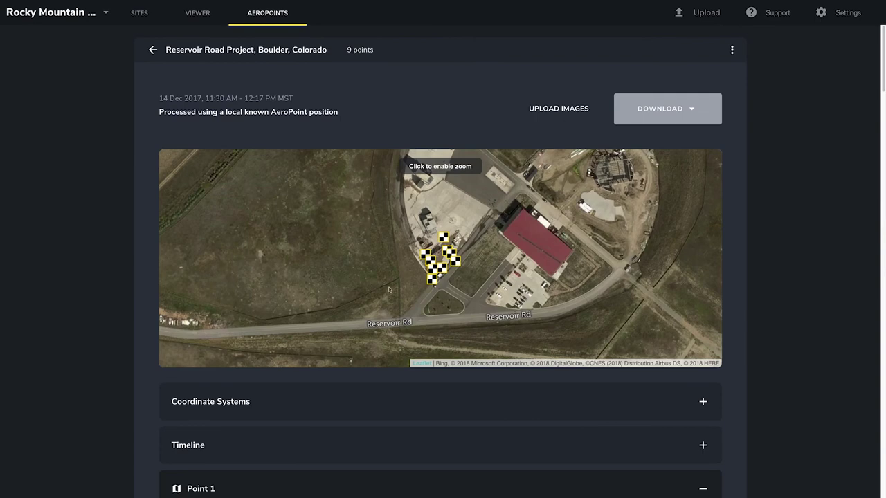
# - Go back to the flights list and check Reservoir Road's download and archive menus
pyautogui.click(153, 50)
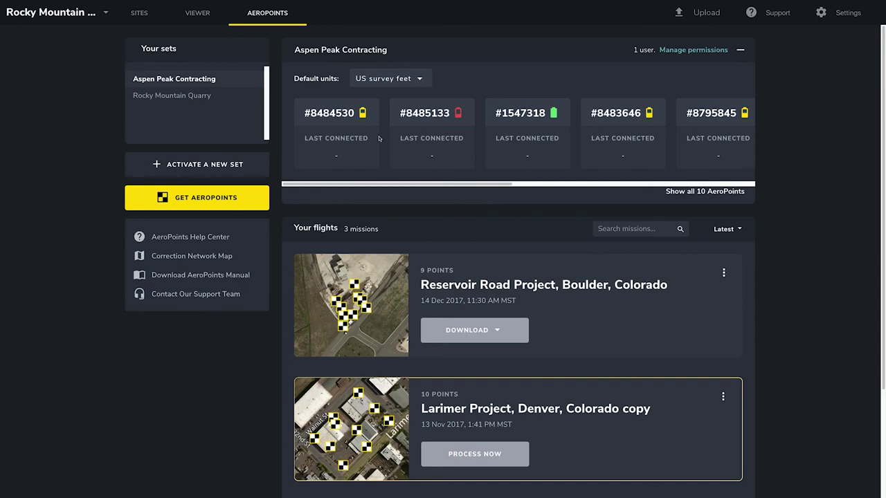
pyautogui.click(497, 333)
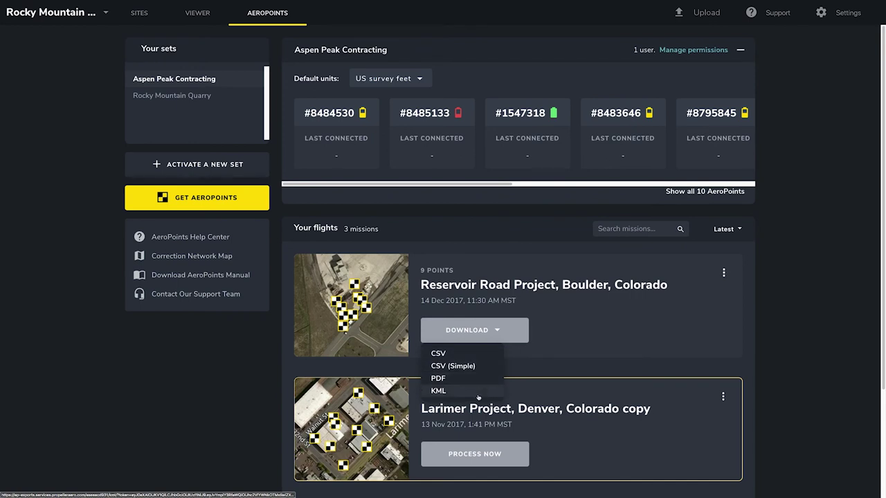
pyautogui.click(723, 273)
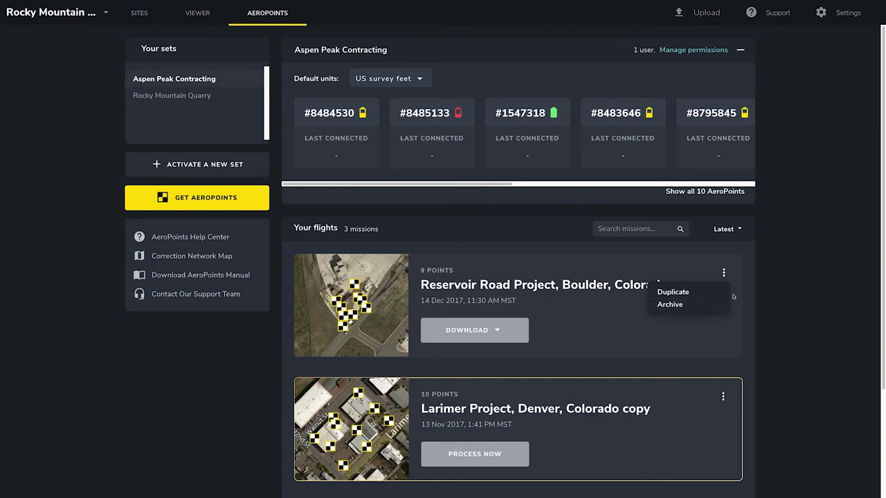
pyautogui.click(742, 292)
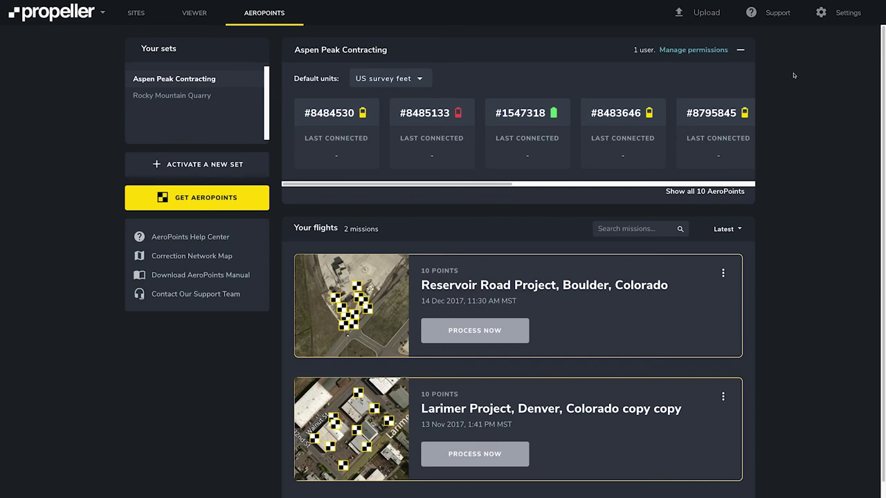
# - Run PPP processing on the Reservoir Road flight, accepting the accuracy warning
pyautogui.click(505, 335)
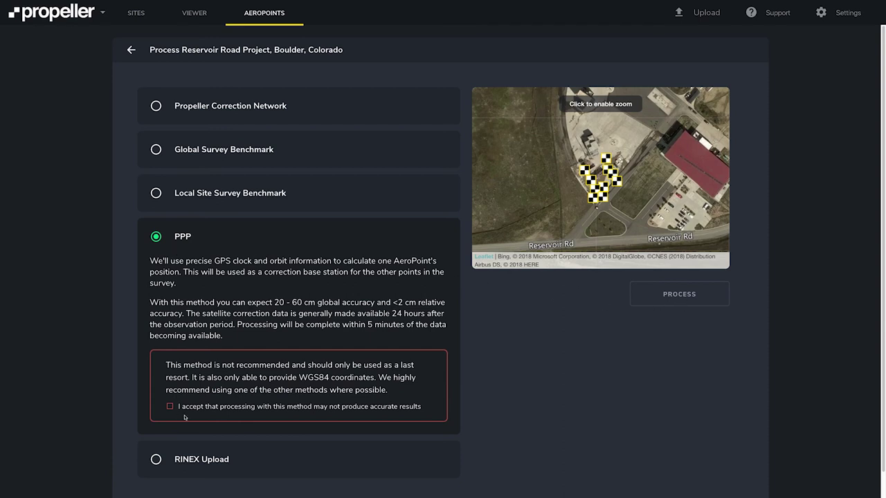
pyautogui.click(170, 407)
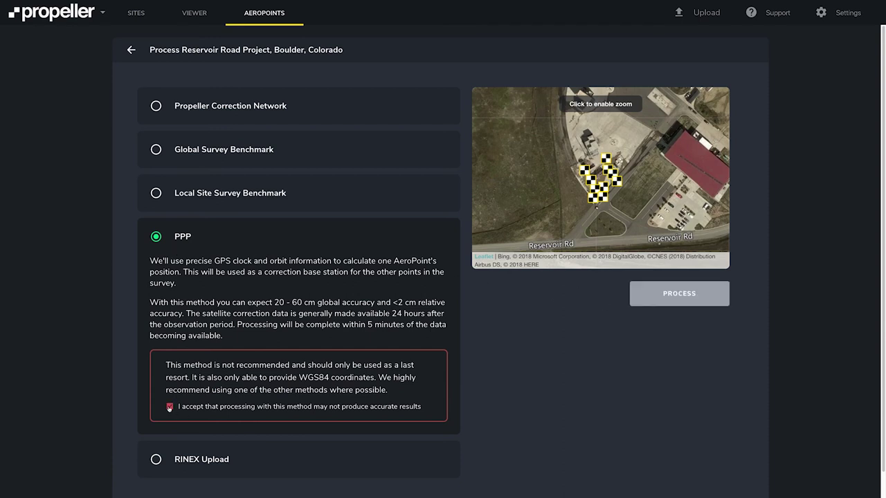
pyautogui.click(663, 297)
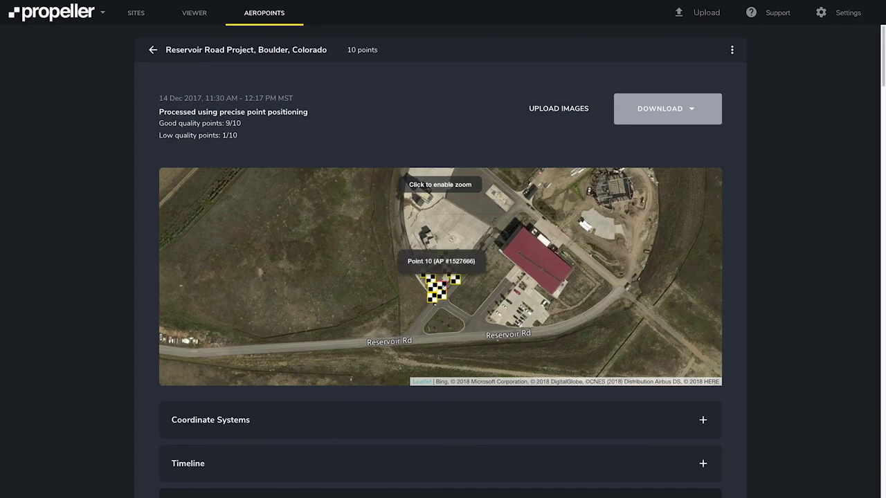
# - Inspect the details of the low-quality Point 10
pyautogui.click(443, 275)
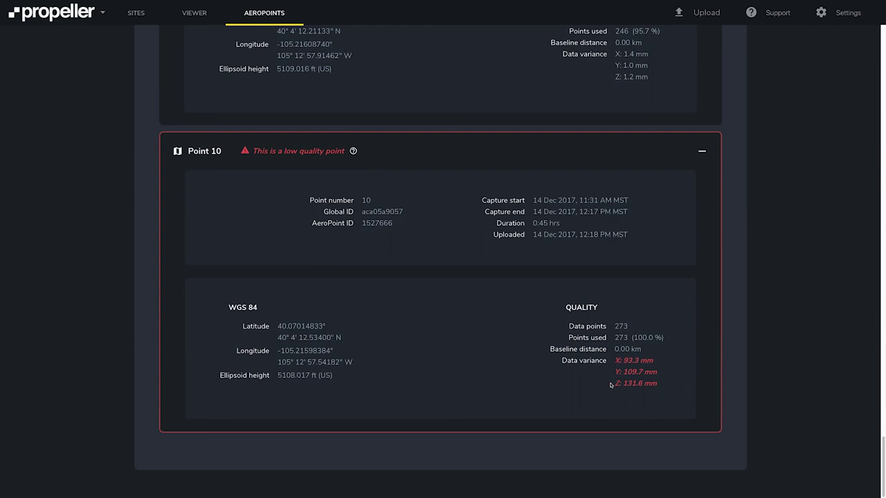
pyautogui.scroll(20, 610, 385)
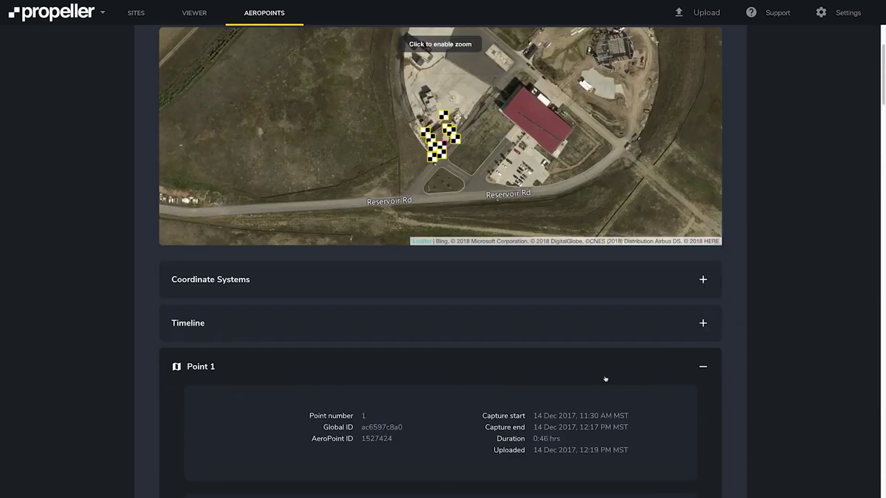
pyautogui.scroll(3, 605, 378)
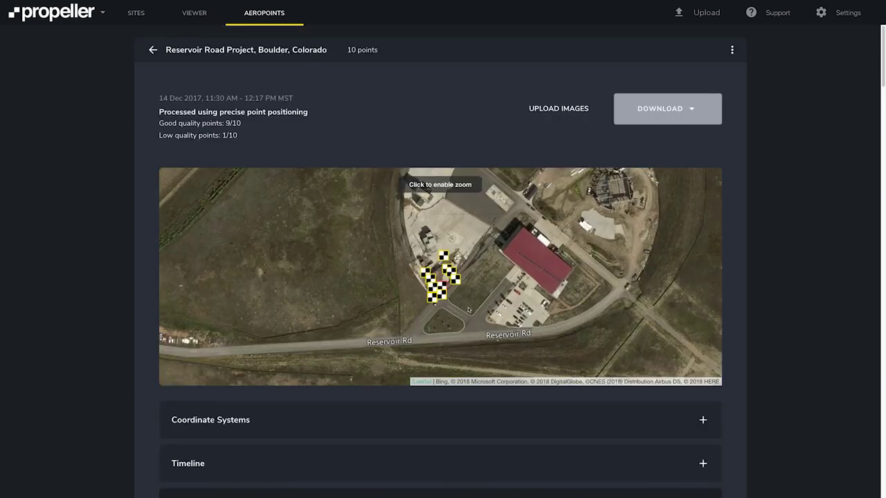
# - Download the Reservoir Road results as a PDF report
pyautogui.click(671, 110)
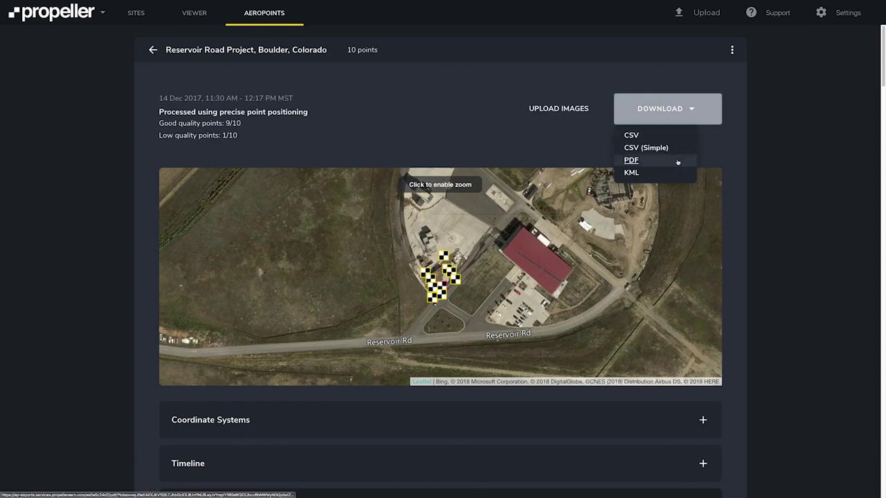
pyautogui.click(694, 108)
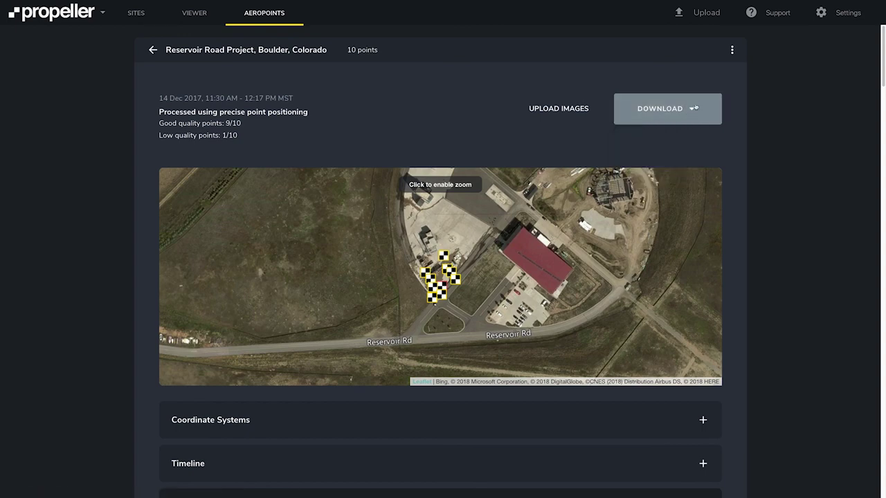
pyautogui.click(731, 49)
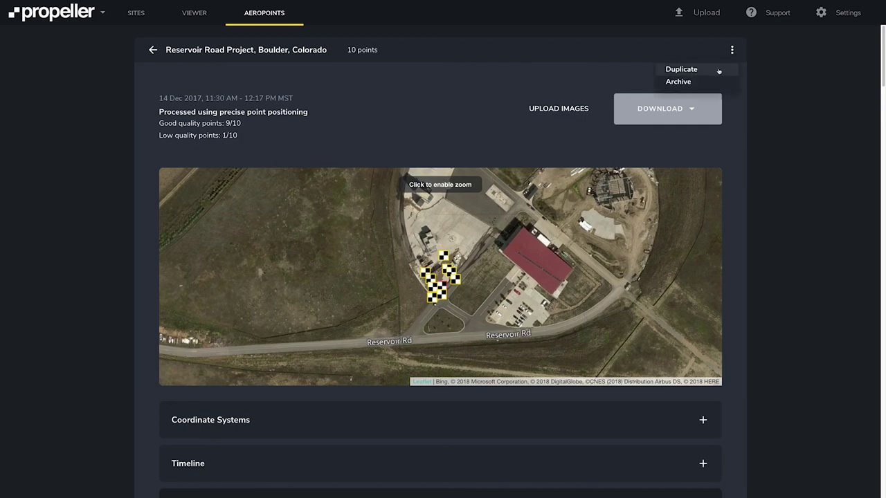
pyautogui.click(732, 50)
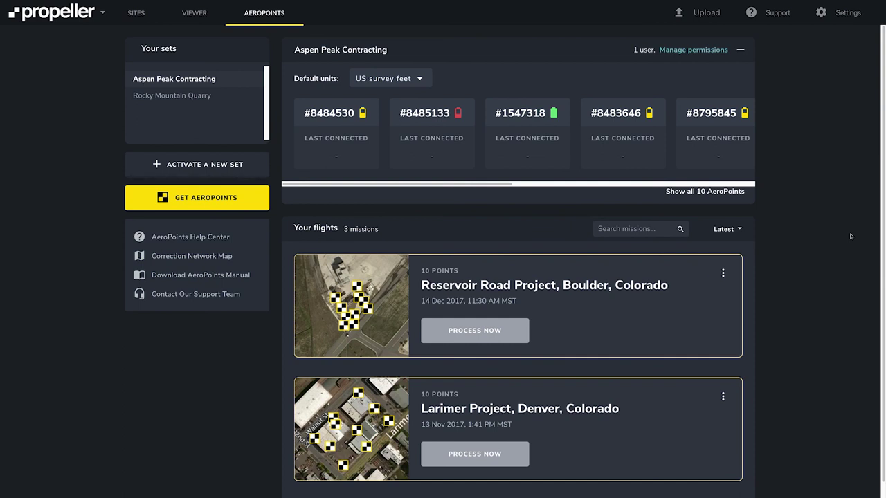
# - Process Larimer via RINEX Upload with the base-station file and datum EPSG 6317 - NAD83(2011)
pyautogui.scroll(-1, 851, 236)
pyautogui.click(499, 441)
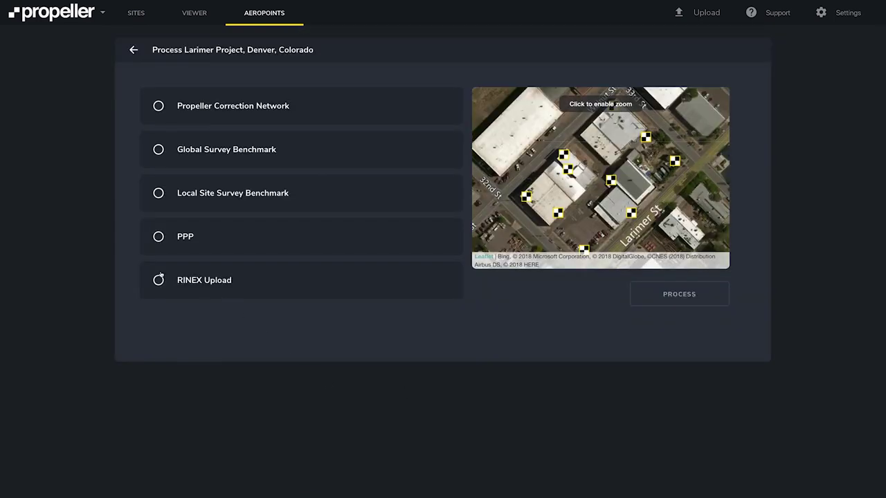
pyautogui.click(159, 280)
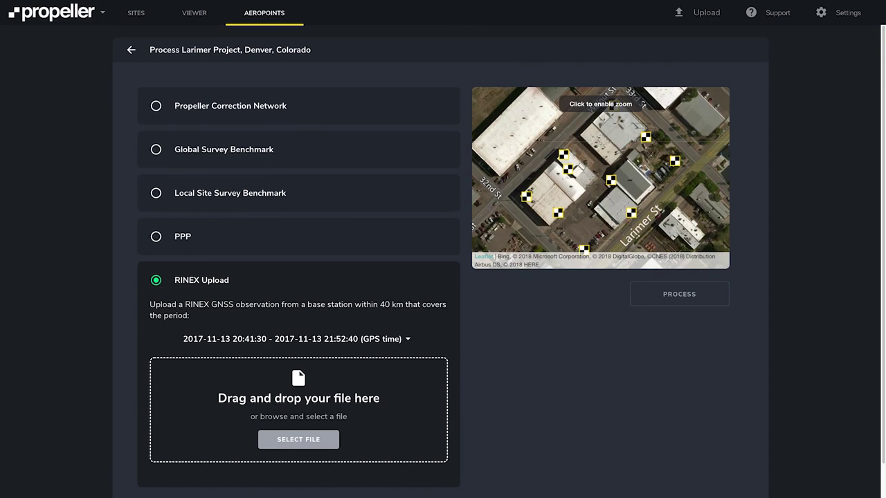
pyautogui.moveTo(0, 126); pyautogui.dragTo(226, 399)
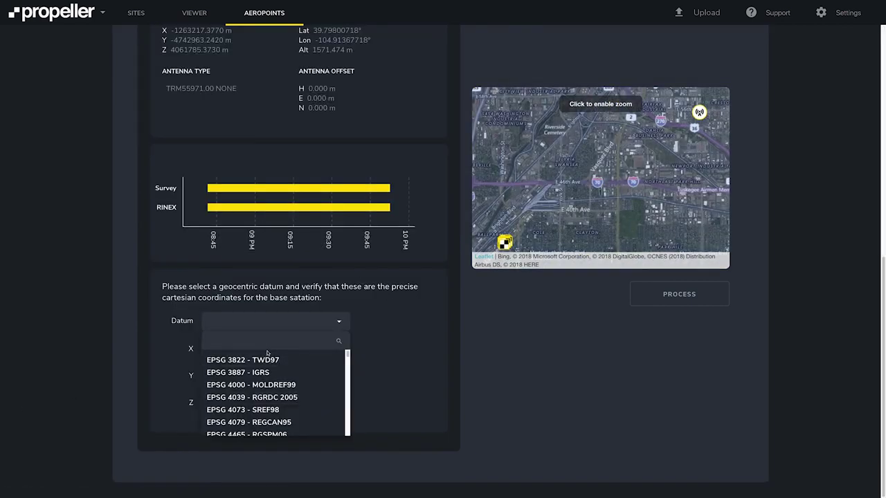
pyautogui.write('6317')
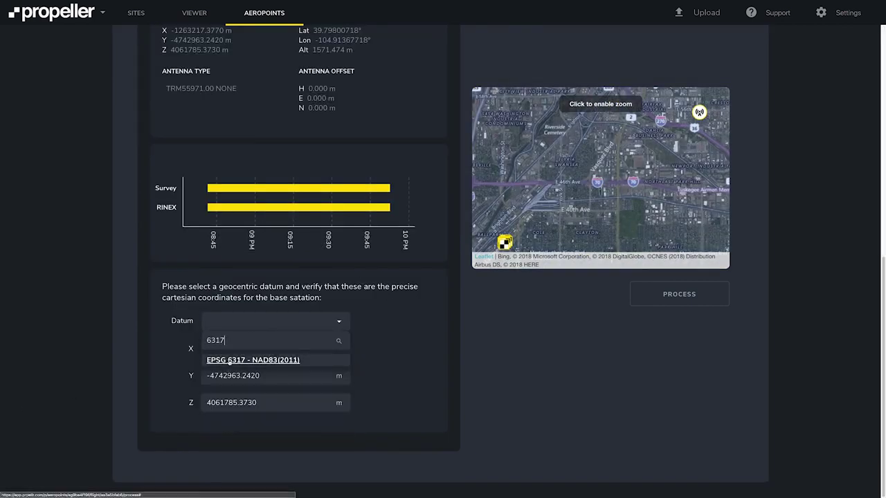
pyautogui.click(229, 360)
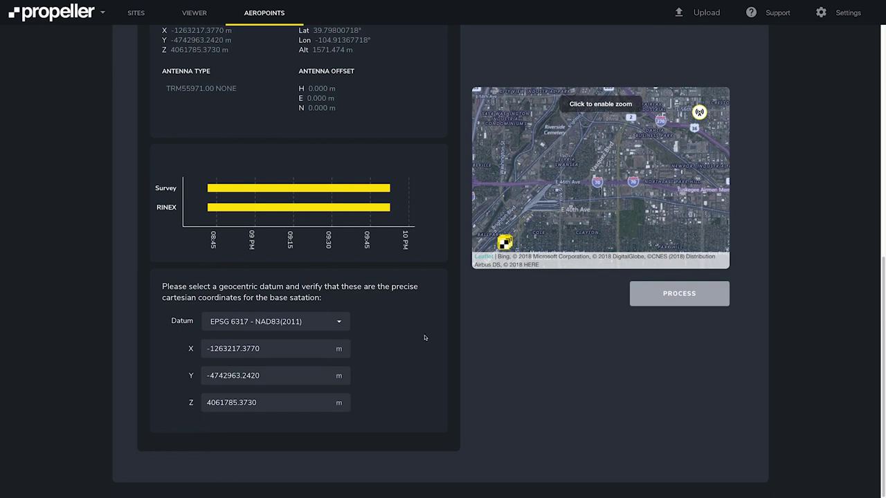
pyautogui.scroll(1, 425, 338)
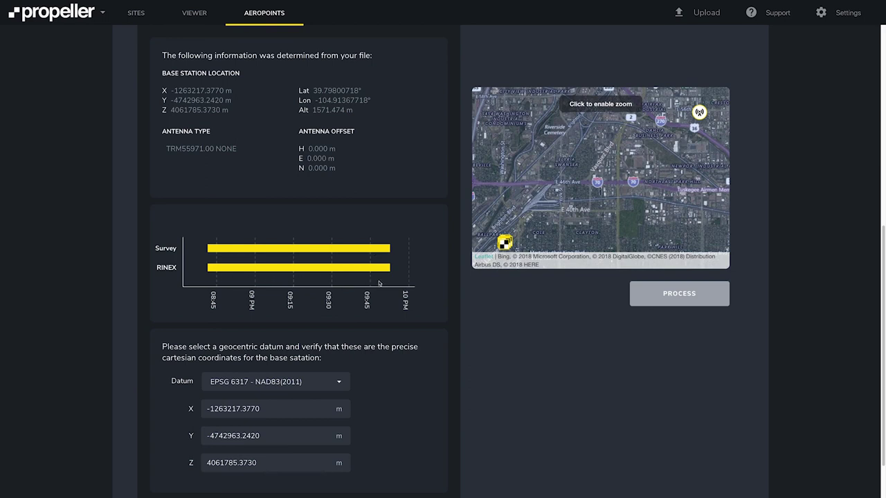
pyautogui.click(668, 300)
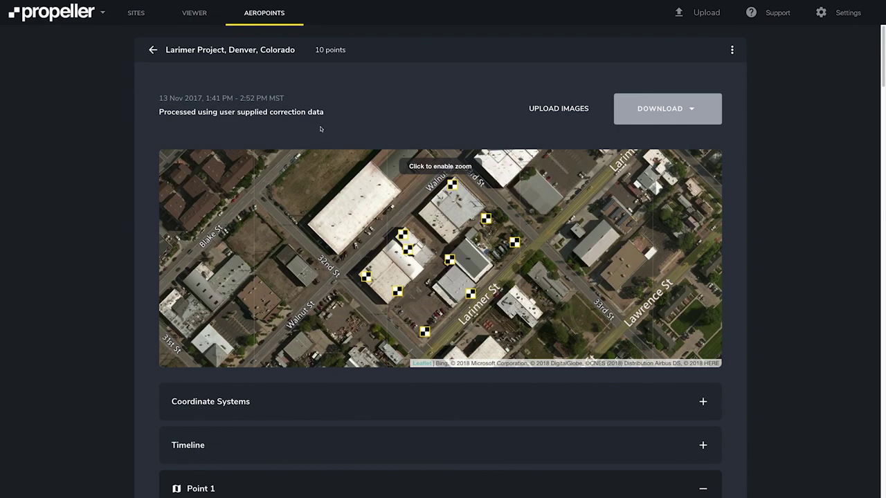
# - Review Point 1's NAD83(2011) coordinates, then download the Larimer results as a PDF
pyautogui.scroll(-2, 321, 129)
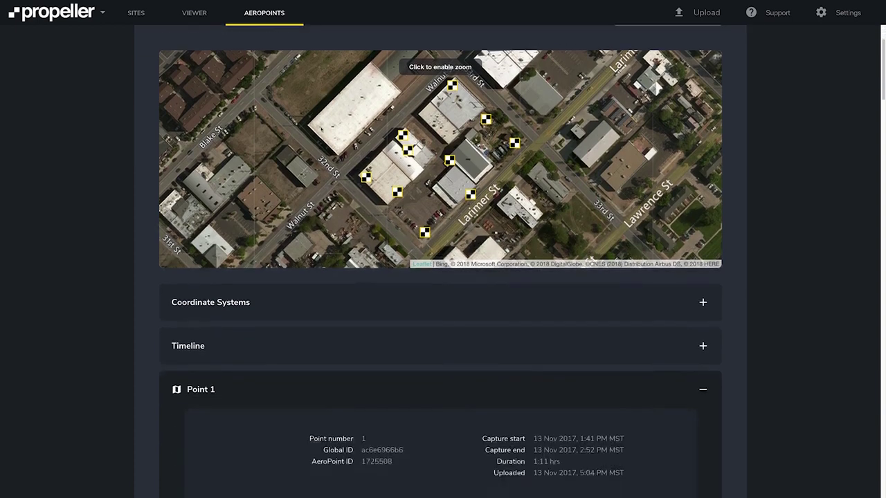
pyautogui.scroll(-1, 592, 265)
pyautogui.scroll(-3, 358, 367)
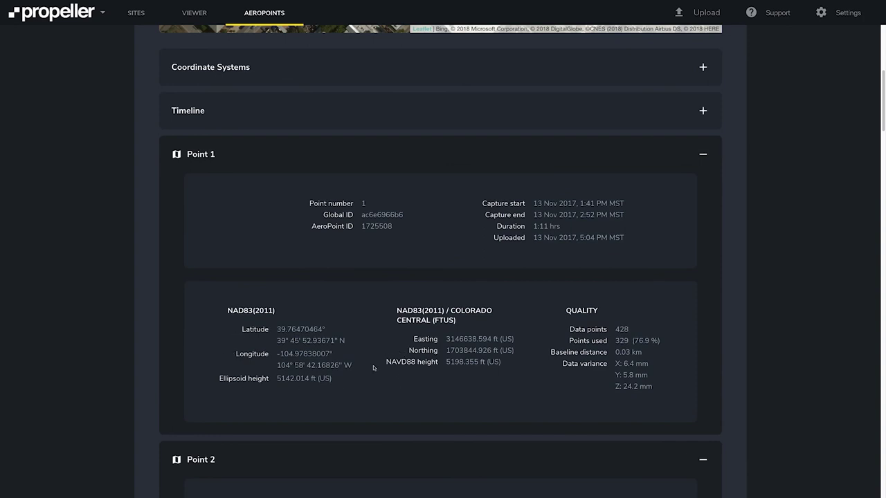
pyautogui.scroll(5, 374, 367)
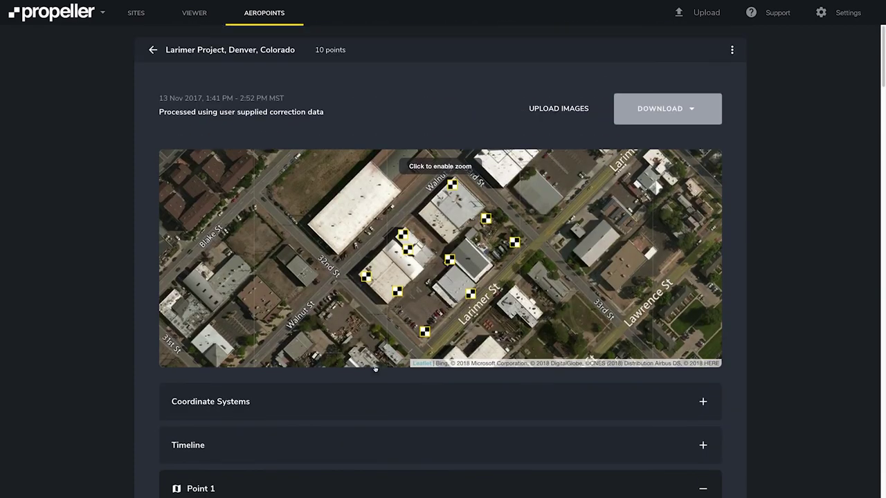
pyautogui.click(652, 111)
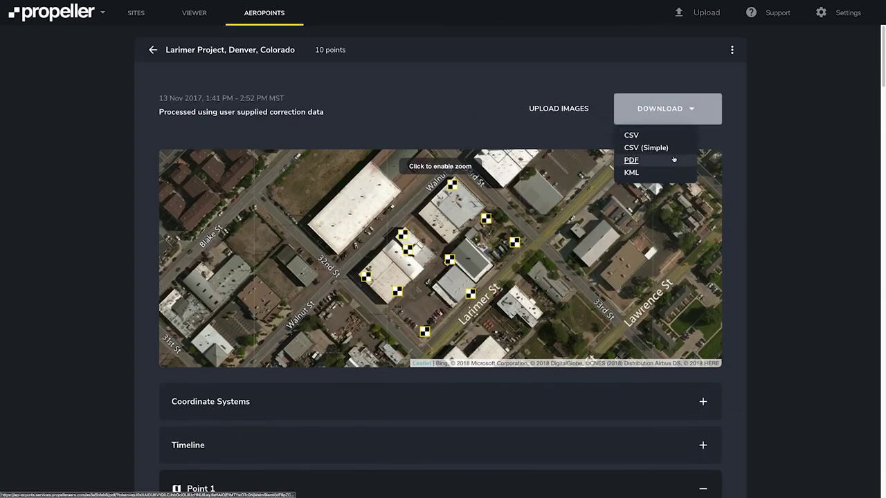
pyautogui.click(689, 108)
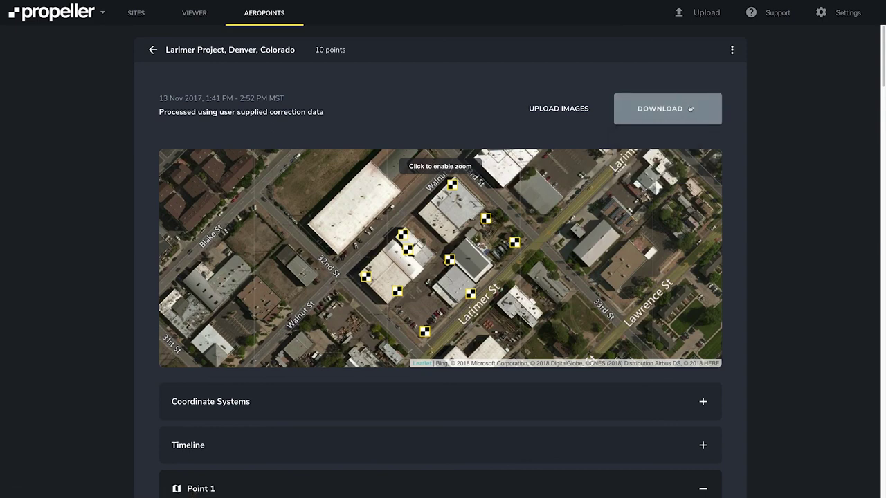
pyautogui.click(733, 52)
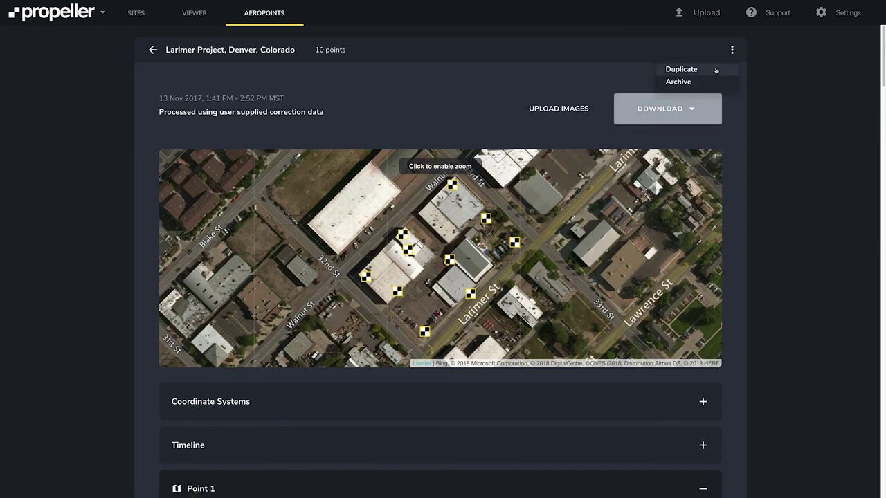